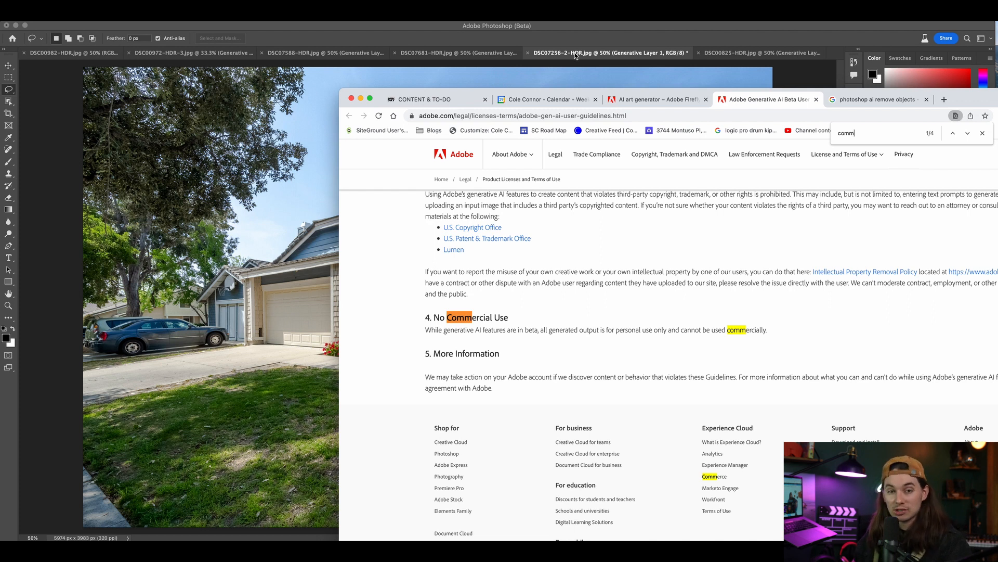
Step: Switch to Photoshop and lasso the whole front lawn, following the driveway and walkway edge and including the patch by the bushes
{"action": "left_click", "coordinate": [194, 241]}
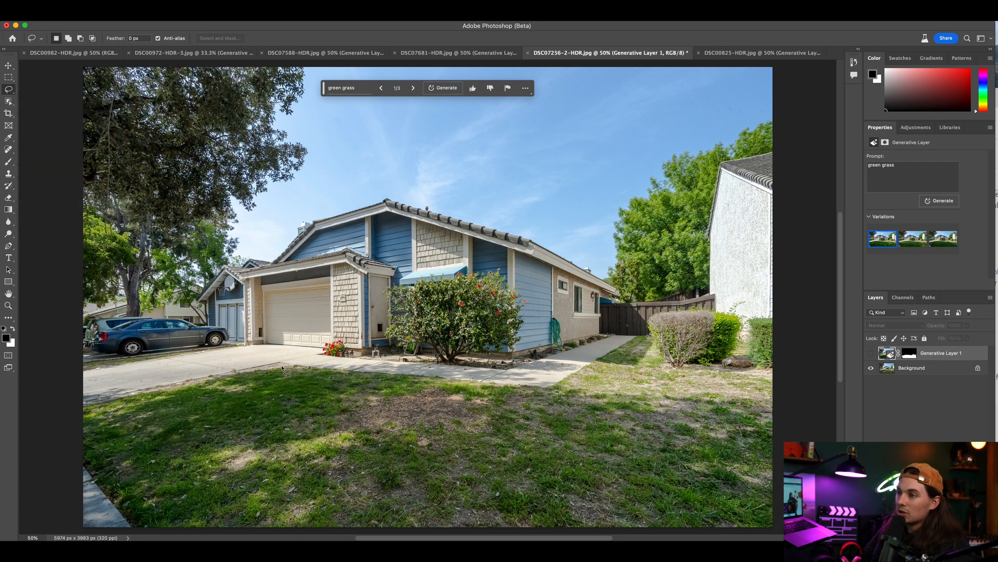
{"action": "mouse_move", "coordinate": [285, 368]}
{"action": "left_mouse_down"}
{"action": "mouse_move", "coordinate": [100, 406]}
{"action": "mouse_move", "coordinate": [77, 445]}
{"action": "mouse_move", "coordinate": [82, 482]}
{"action": "mouse_move", "coordinate": [133, 531]}
{"action": "mouse_move", "coordinate": [618, 527]}
{"action": "left_mouse_up"}
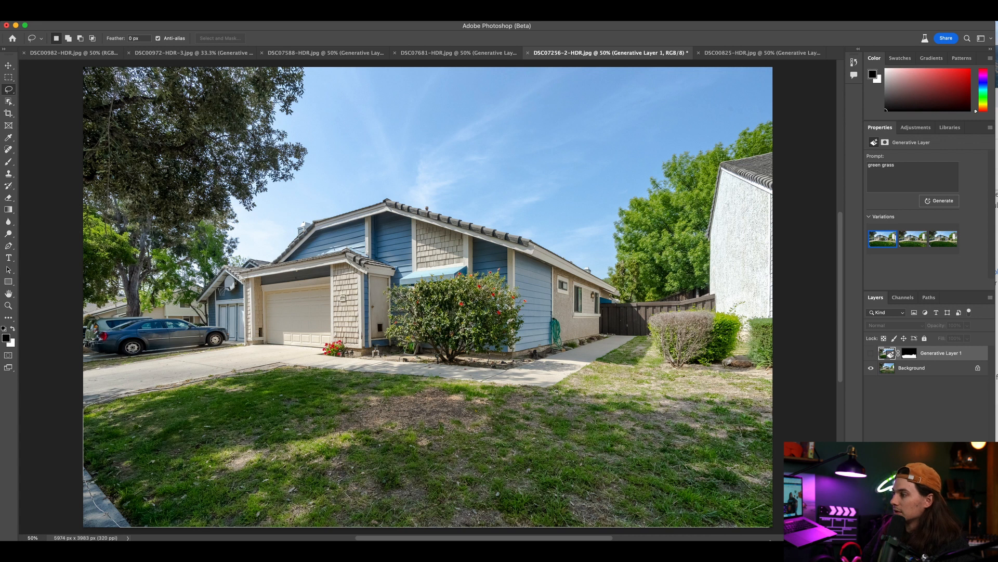
{"action": "mouse_move", "coordinate": [775, 528]}
{"action": "left_mouse_down"}
{"action": "mouse_move", "coordinate": [778, 384]}
{"action": "mouse_move", "coordinate": [684, 375]}
{"action": "mouse_move", "coordinate": [654, 353]}
{"action": "left_mouse_up"}
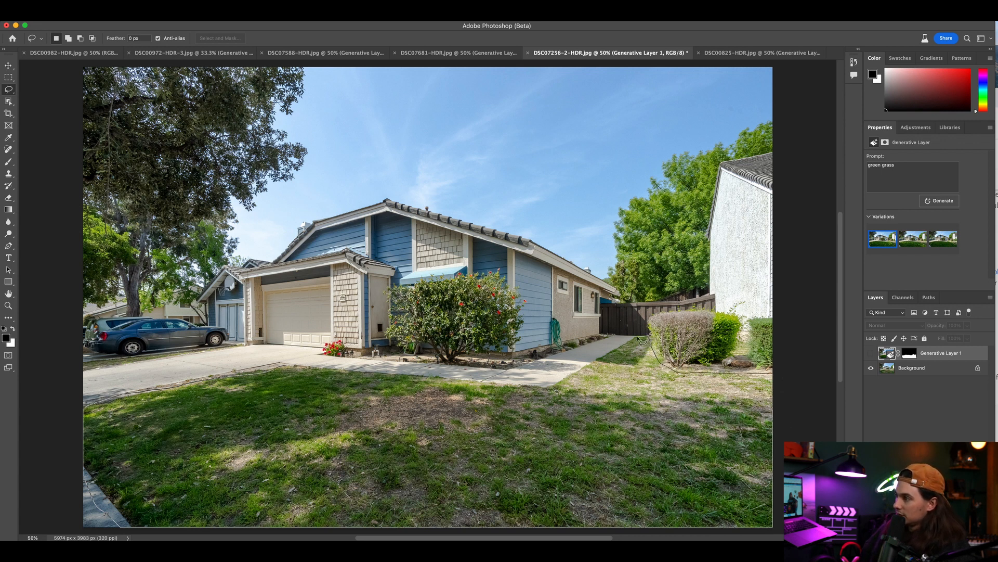
{"action": "mouse_move", "coordinate": [609, 355]}
{"action": "left_mouse_down"}
{"action": "mouse_move", "coordinate": [543, 389]}
{"action": "mouse_move", "coordinate": [276, 371]}
{"action": "left_mouse_up"}
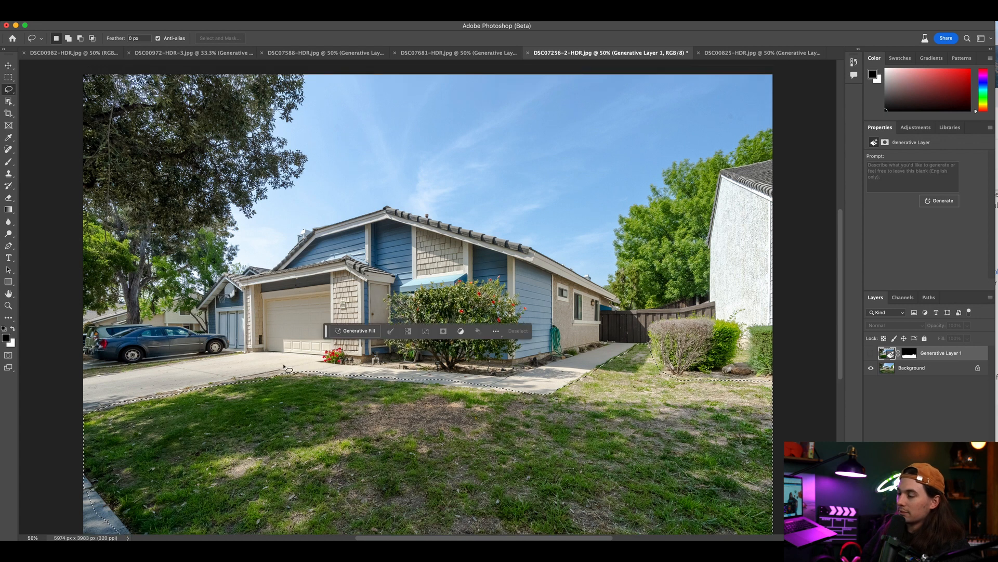
Step: Run Generative Fill on the selected lawn with the prompt "green grass"
{"action": "left_click", "coordinate": [363, 331]}
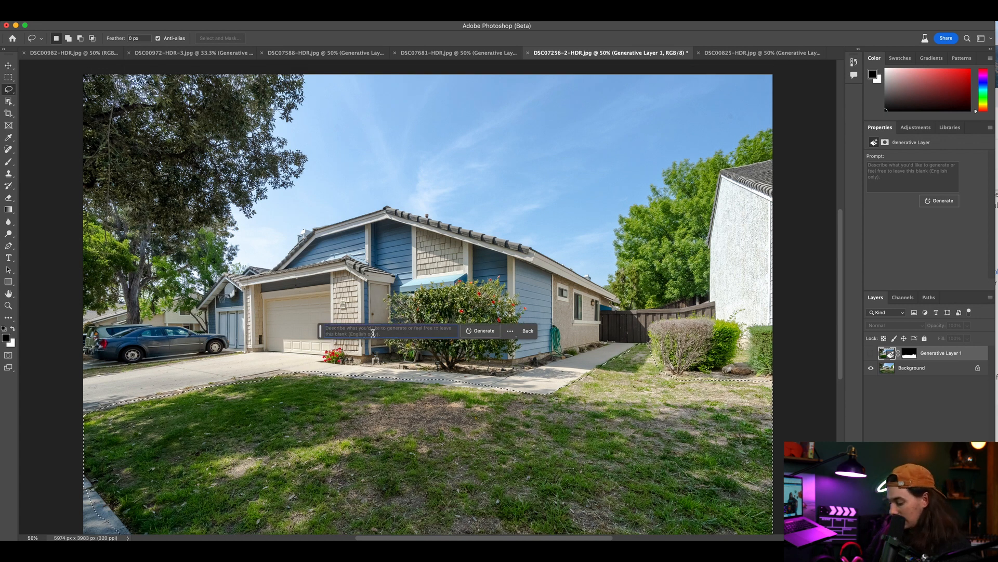
{"action": "type", "text": "gree"}
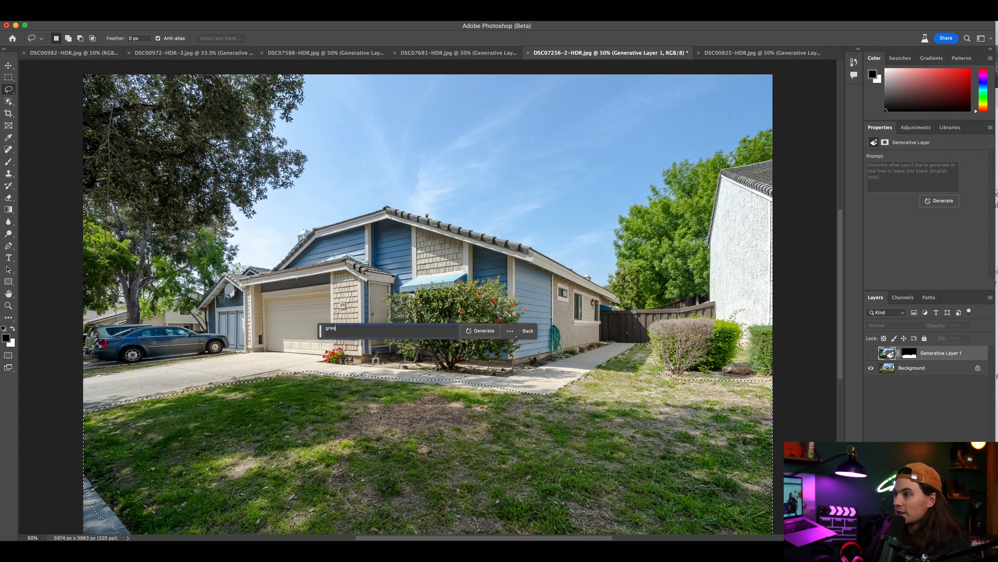
{"action": "type", "text": "n grass"}
{"action": "left_click", "coordinate": [484, 331]}
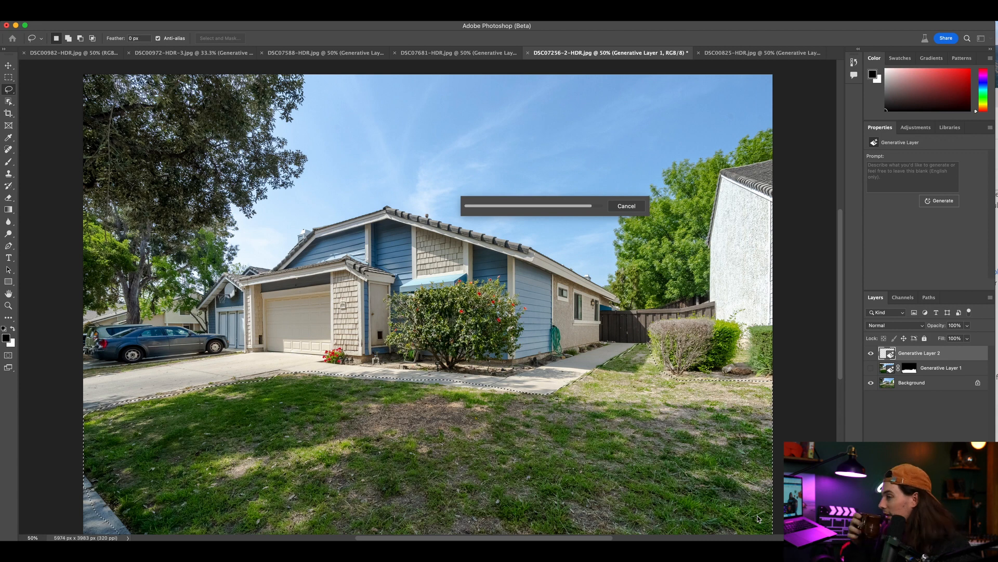
Step: Compare the generated lawn variations across the photo and select the third one
{"action": "scroll", "coordinate": [765, 502], "scroll_direction": "up", "scroll_amount": 5}
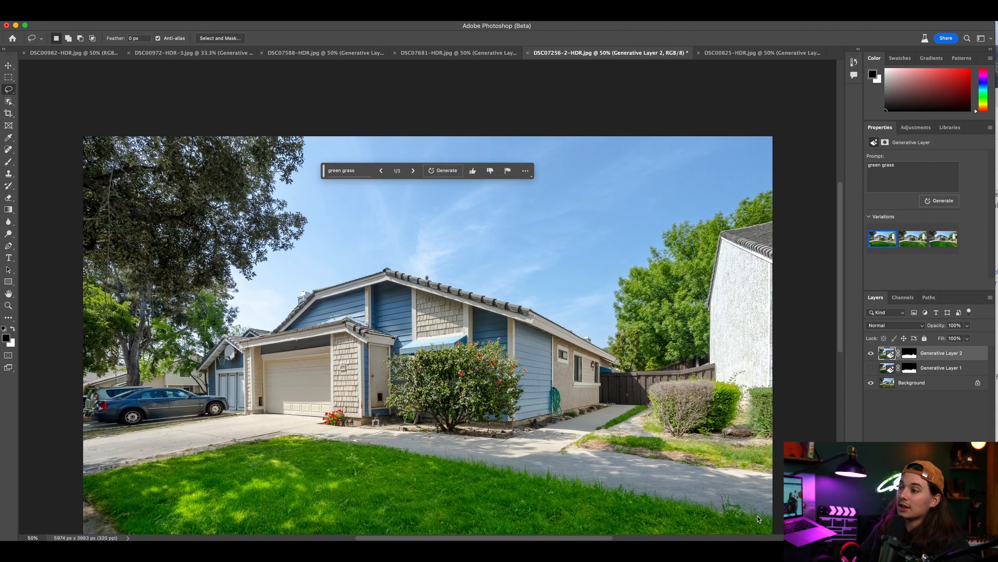
{"action": "scroll", "coordinate": [550, 341], "scroll_direction": "down", "scroll_amount": 12}
{"action": "scroll", "coordinate": [551, 341], "scroll_direction": "up", "scroll_amount": 8}
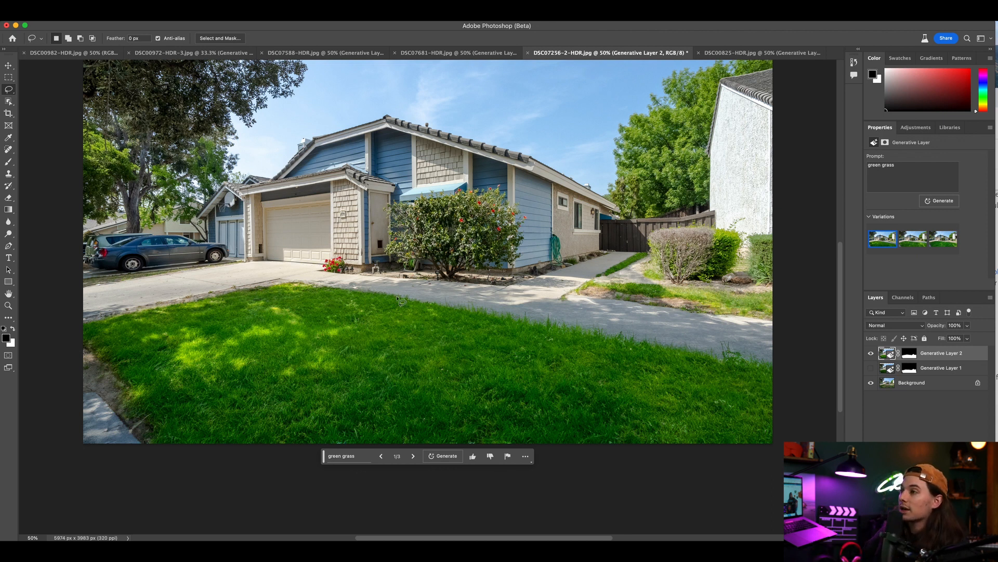
{"action": "scroll", "coordinate": [403, 301], "scroll_direction": "up", "scroll_amount": 2}
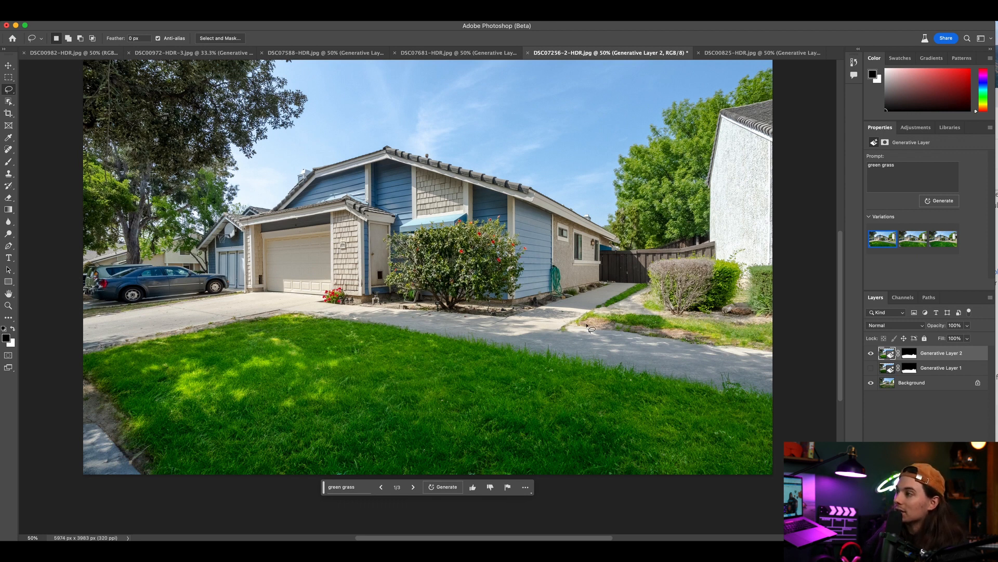
{"action": "left_click", "coordinate": [413, 487]}
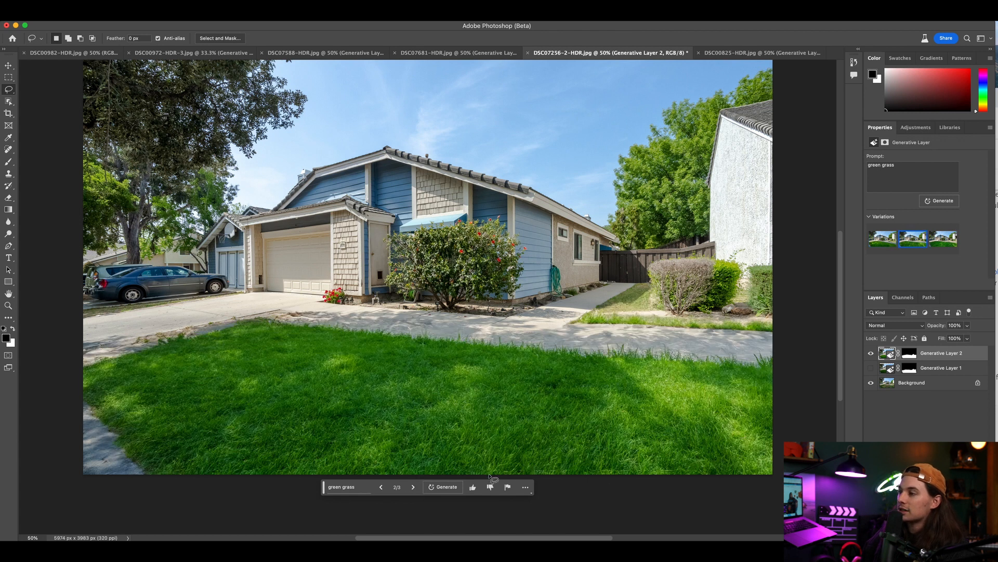
{"action": "left_click", "coordinate": [414, 486]}
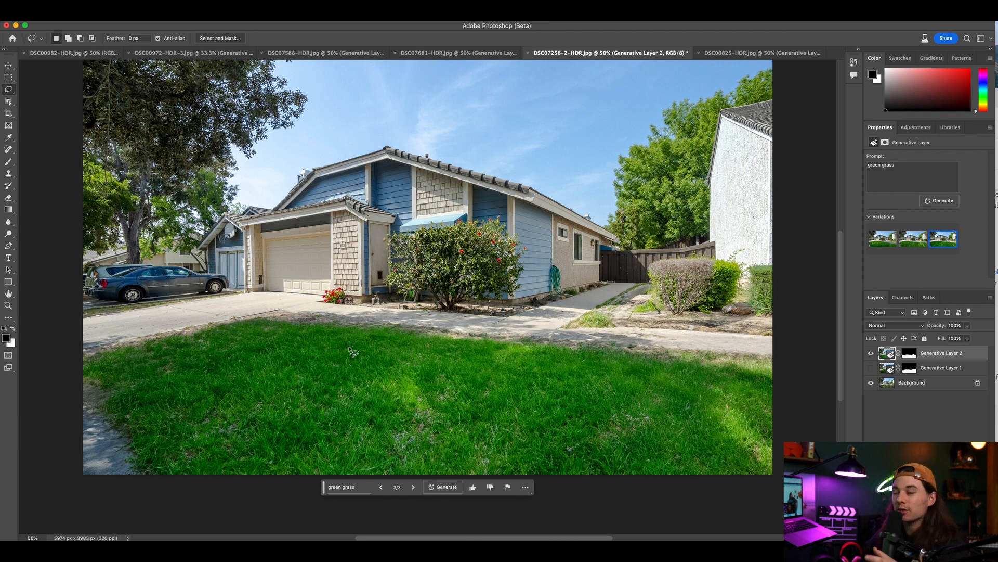
Step: Hide Generative Layer 2 and show Generative Layer 1 to bring back the earlier lawn fill
{"action": "left_click", "coordinate": [871, 354]}
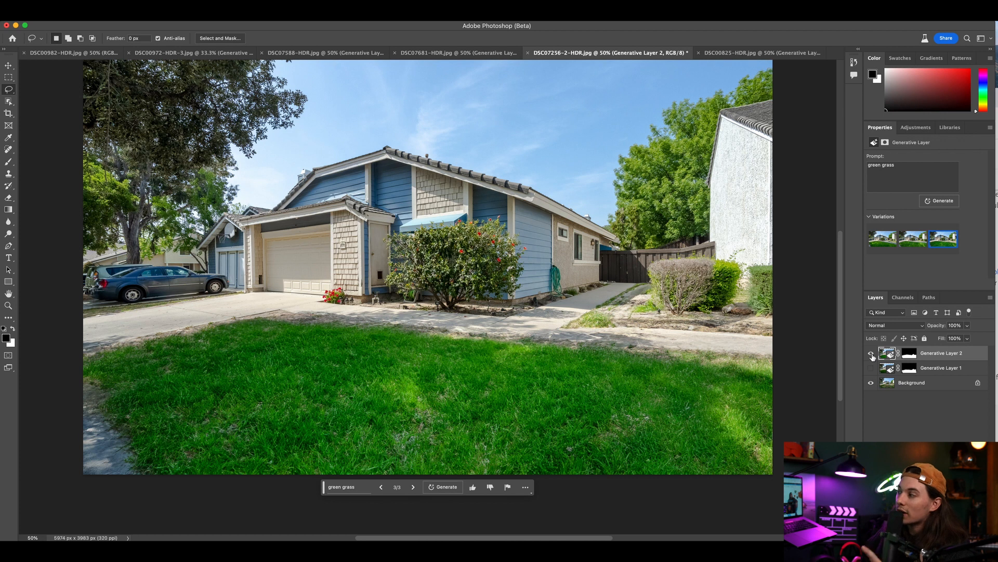
{"action": "left_click", "coordinate": [871, 368]}
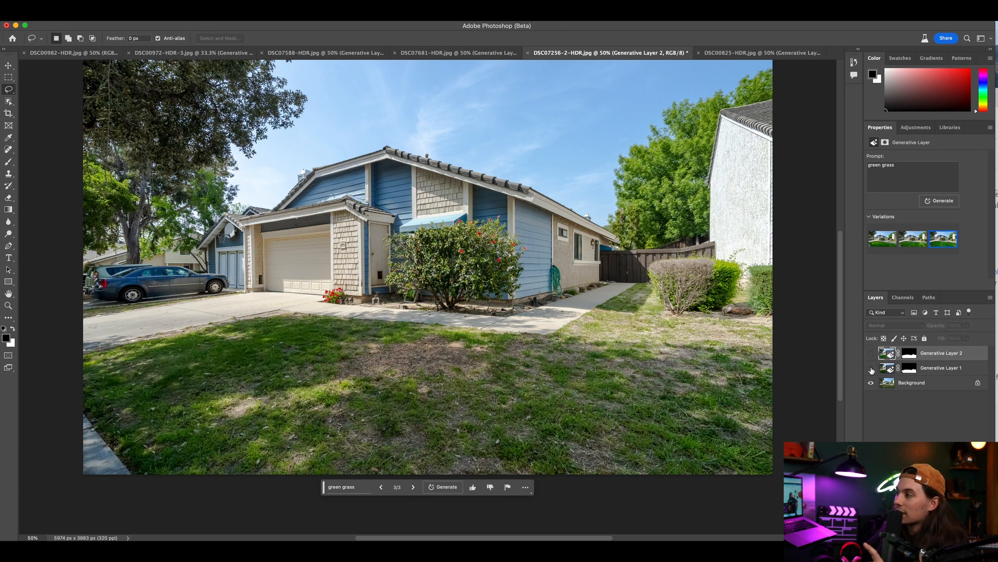
{"action": "left_click", "coordinate": [871, 368]}
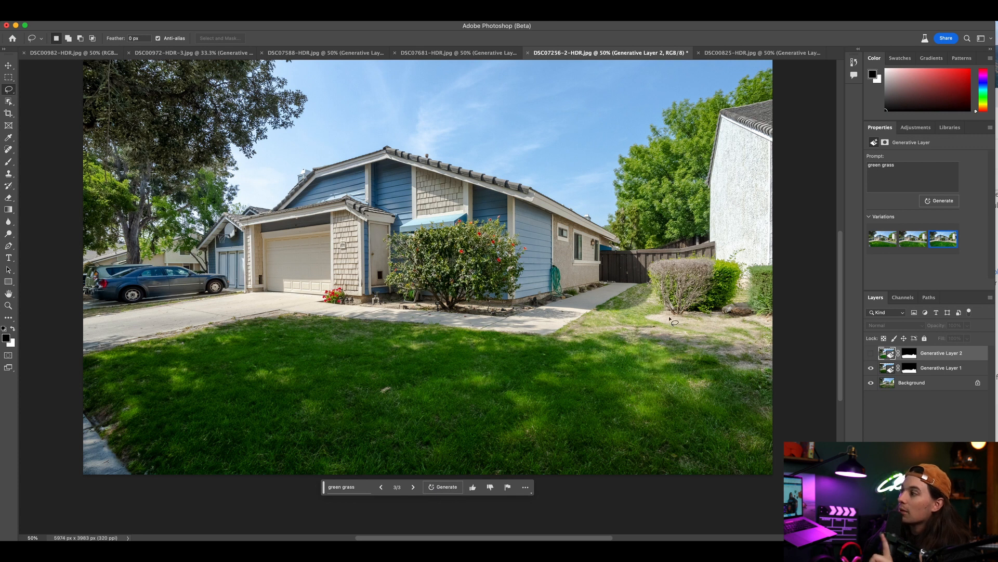
Step: Lasso the bare patch in front of the bushes and apply Generative Fill with the prompt "green grass"
{"action": "mouse_move", "coordinate": [667, 311]}
{"action": "left_mouse_down"}
{"action": "mouse_move", "coordinate": [591, 313]}
{"action": "mouse_move", "coordinate": [559, 339]}
{"action": "mouse_move", "coordinate": [759, 371]}
{"action": "mouse_move", "coordinate": [772, 351]}
{"action": "mouse_move", "coordinate": [766, 322]}
{"action": "mouse_move", "coordinate": [748, 315]}
{"action": "mouse_move", "coordinate": [620, 312]}
{"action": "left_mouse_up"}
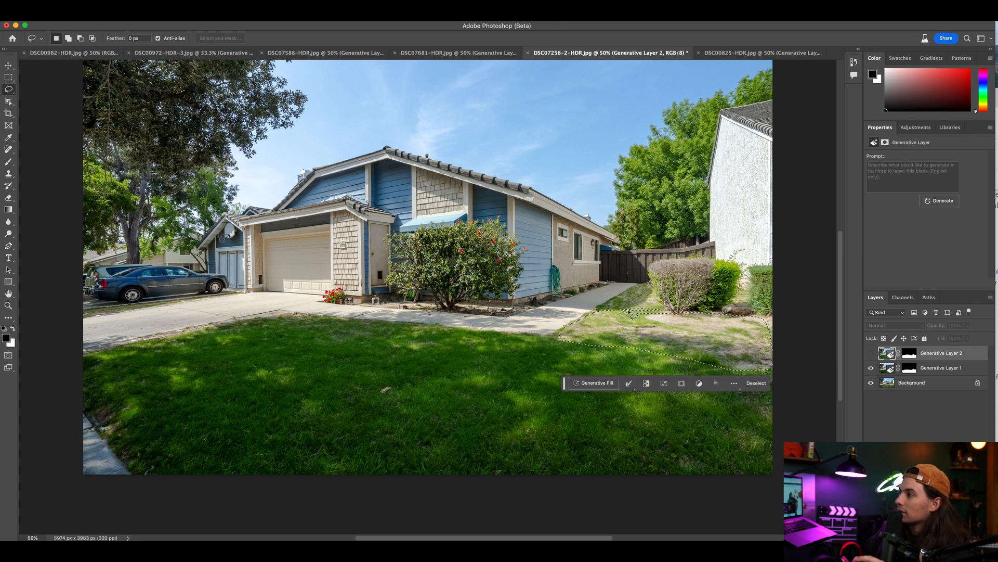
{"action": "left_click", "coordinate": [593, 384]}
{"action": "type", "text": "green g"}
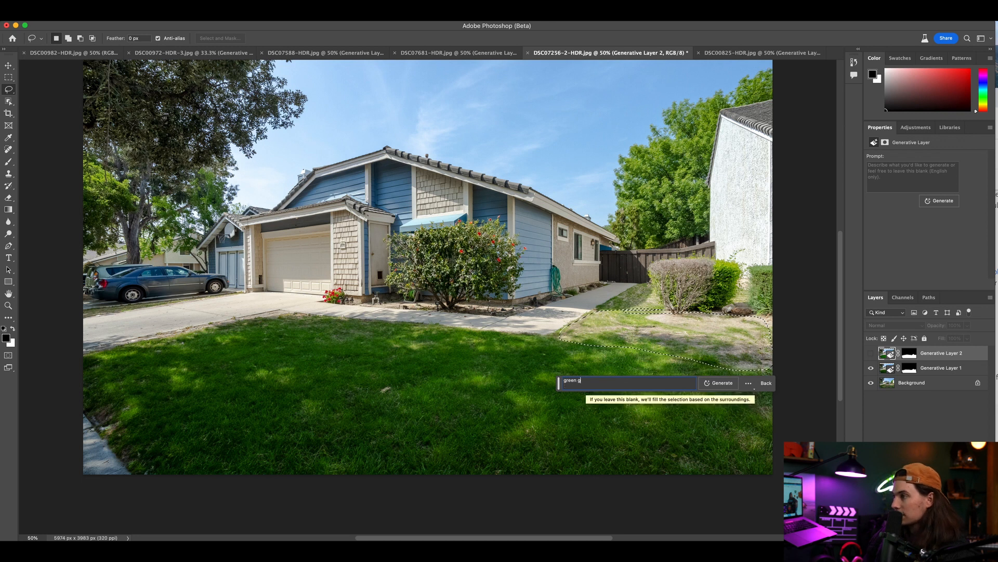
{"action": "type", "text": "rass"}
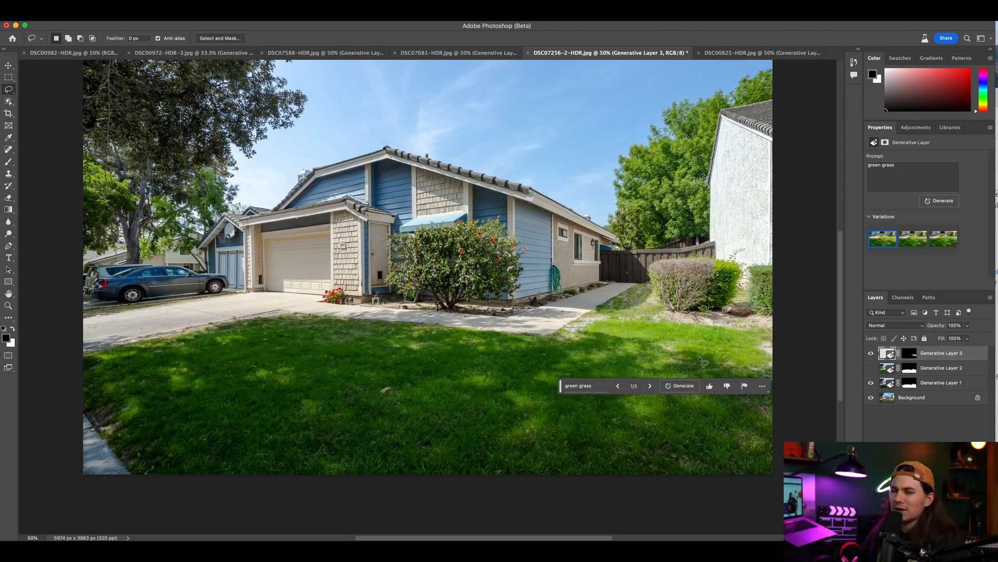
Step: Compare the generated grass variations for the patch in front of the bushes
{"action": "left_click", "coordinate": [650, 388]}
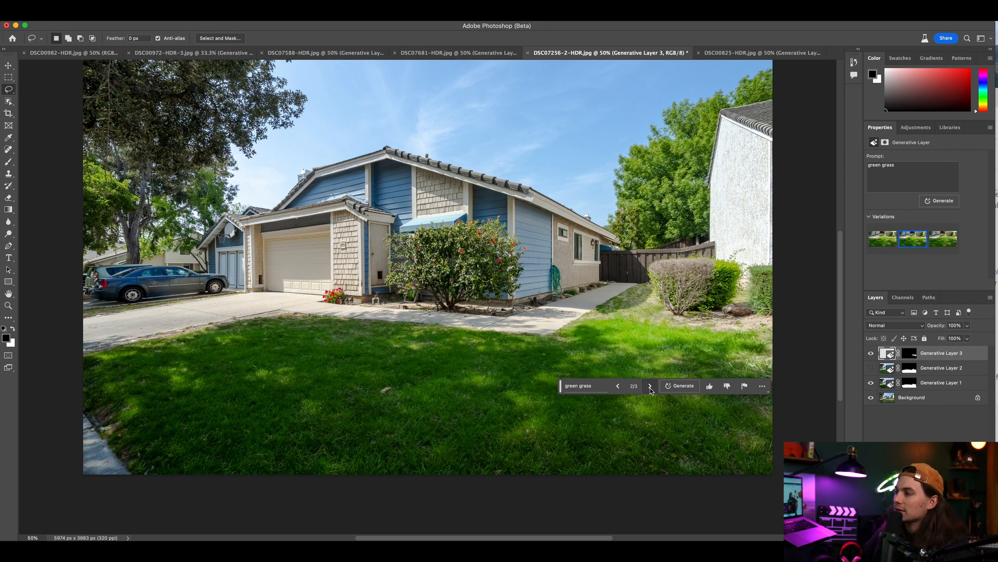
{"action": "left_click", "coordinate": [650, 387]}
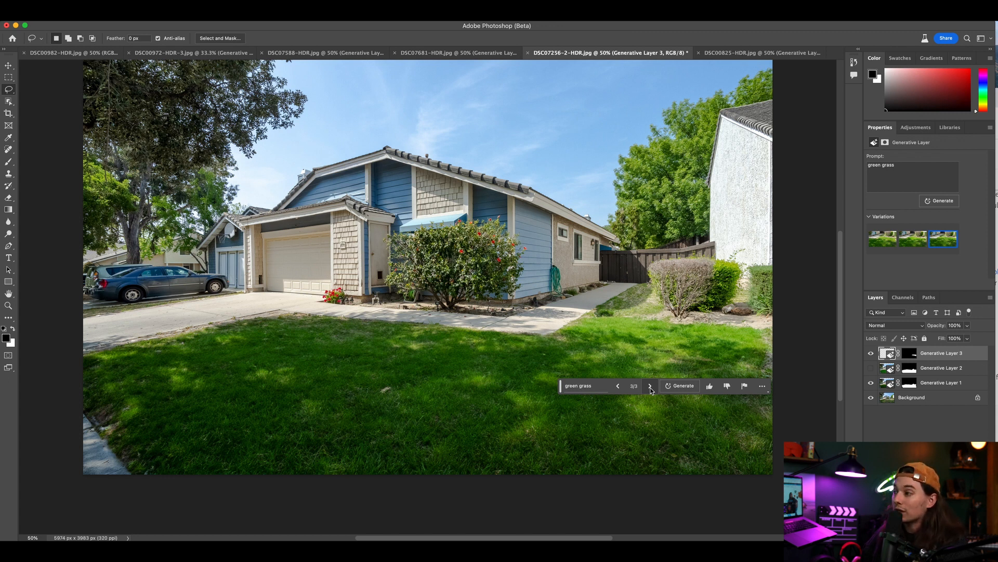
{"action": "left_click", "coordinate": [619, 386]}
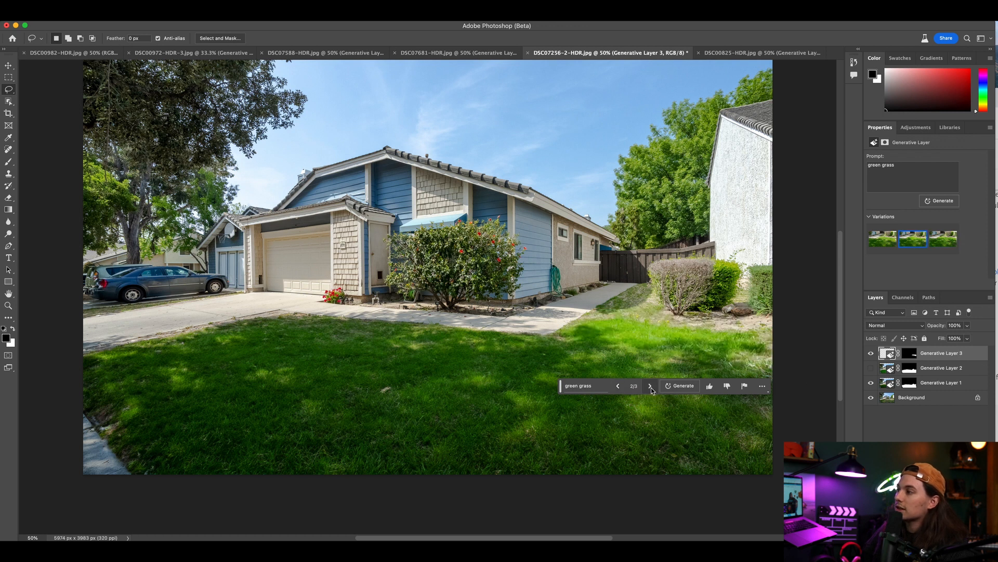
{"action": "left_click", "coordinate": [619, 385]}
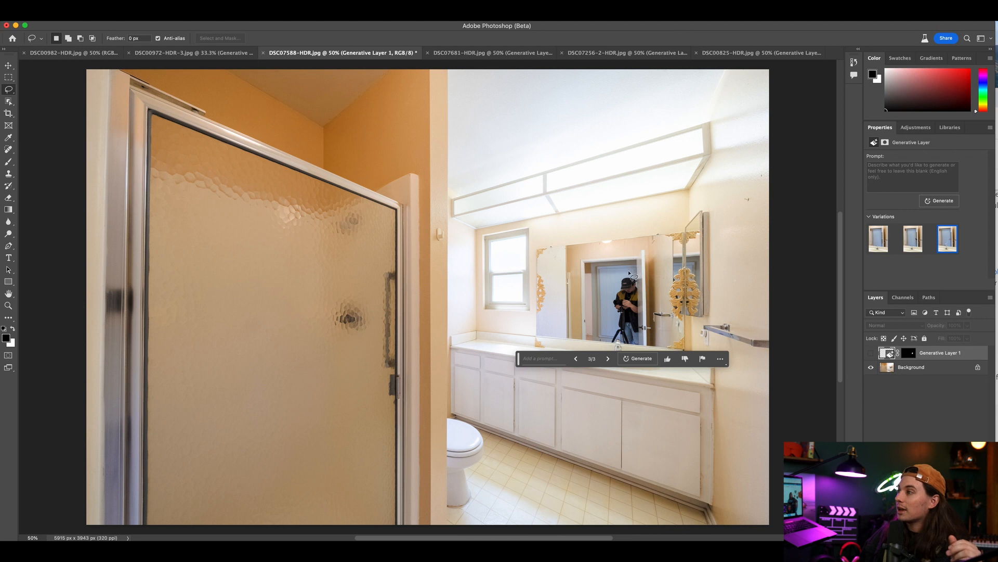
Step: In DSC07588-HDR.jpg, lasso the photographer's reflection in the bathroom mirror and run Generative Fill with the prompt "remove"
{"action": "mouse_move", "coordinate": [635, 280]}
{"action": "left_mouse_down"}
{"action": "mouse_move", "coordinate": [617, 288]}
{"action": "mouse_move", "coordinate": [612, 335]}
{"action": "mouse_move", "coordinate": [636, 346]}
{"action": "mouse_move", "coordinate": [633, 278]}
{"action": "left_mouse_up"}
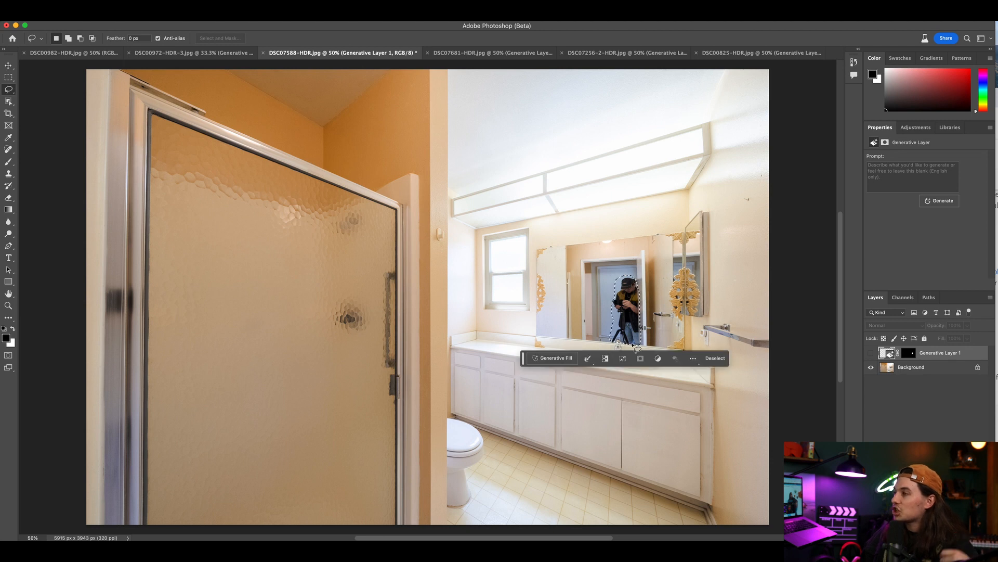
{"action": "left_click", "coordinate": [555, 358]}
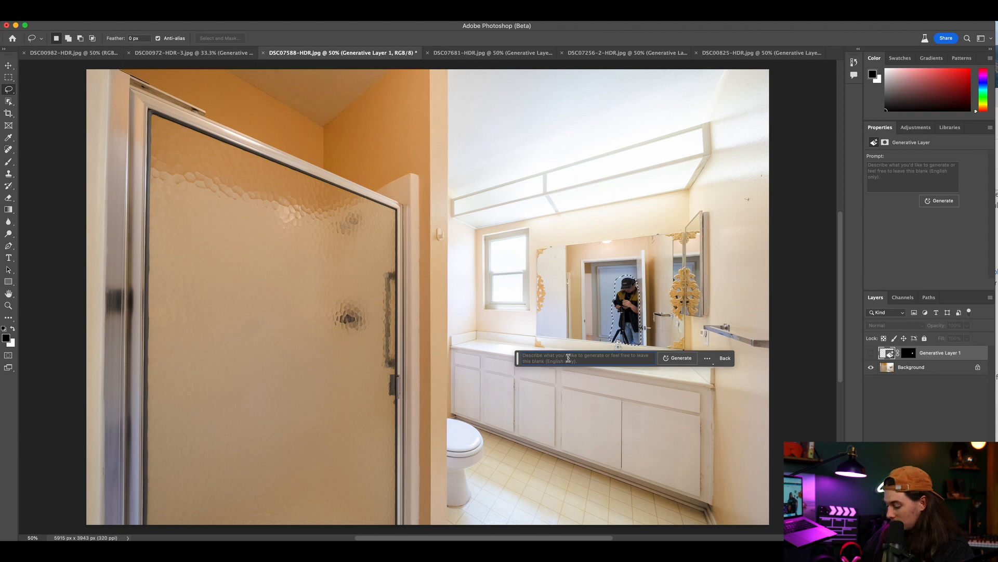
{"action": "type", "text": "remove"}
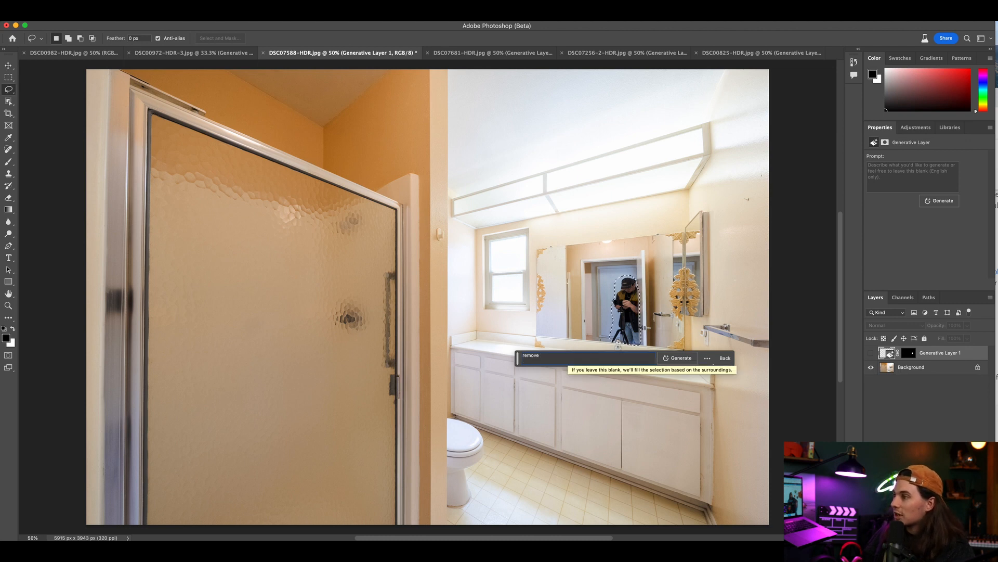
{"action": "left_click", "coordinate": [681, 359]}
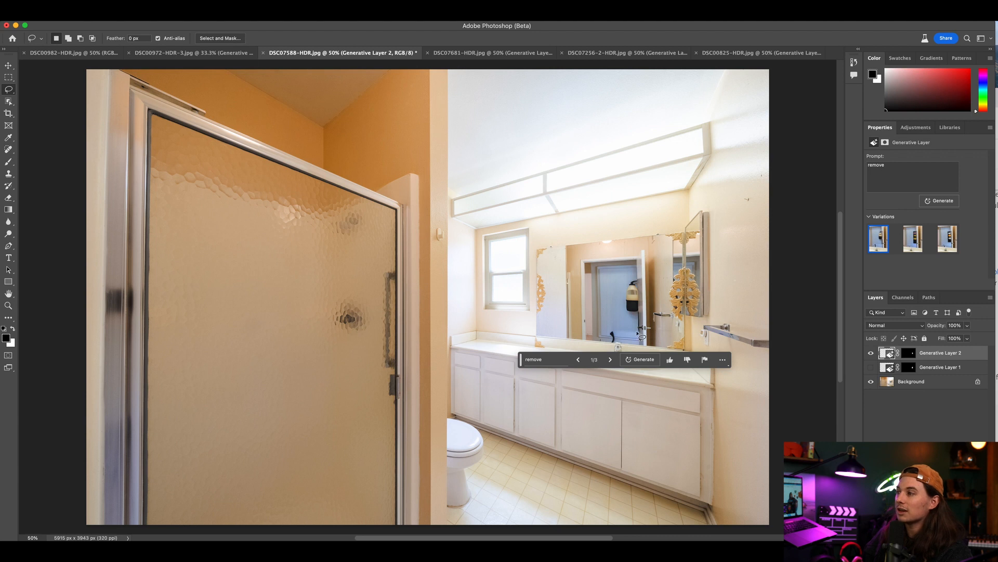
Step: Browse the removal variations through the third, and toggle both generative layers' visibility to compare them with the original reflection
{"action": "left_click", "coordinate": [614, 361]}
{"action": "left_click", "coordinate": [614, 361]}
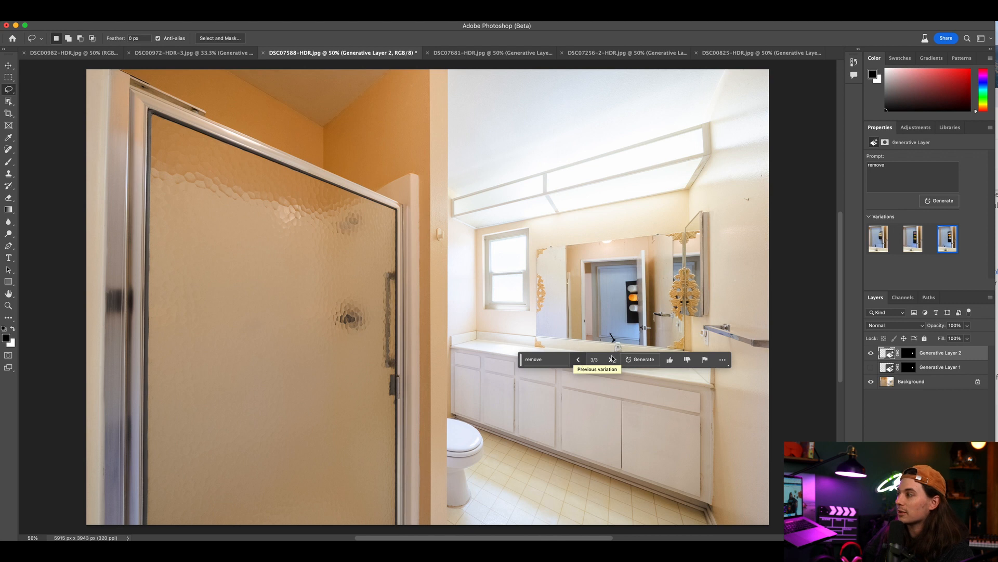
{"action": "left_click", "coordinate": [871, 353]}
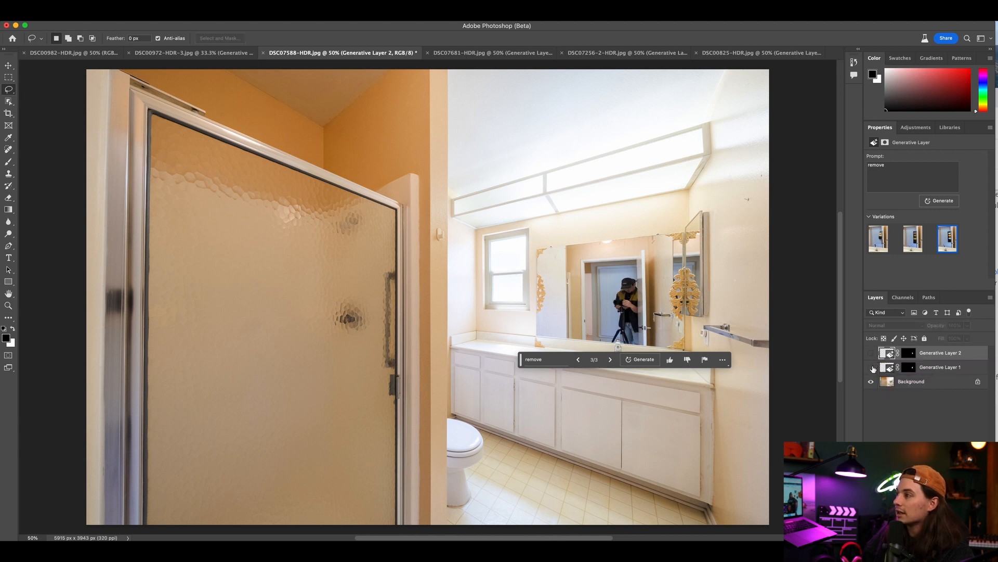
{"action": "left_click", "coordinate": [872, 367]}
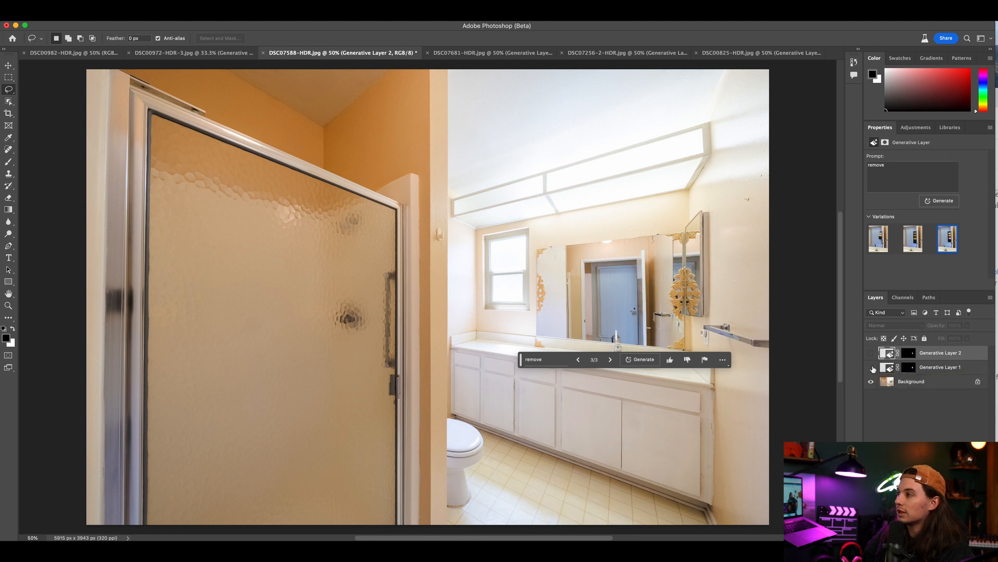
{"action": "left_click", "coordinate": [872, 367]}
{"action": "left_click", "coordinate": [872, 368]}
{"action": "left_click", "coordinate": [872, 368]}
{"action": "left_click", "coordinate": [872, 367]}
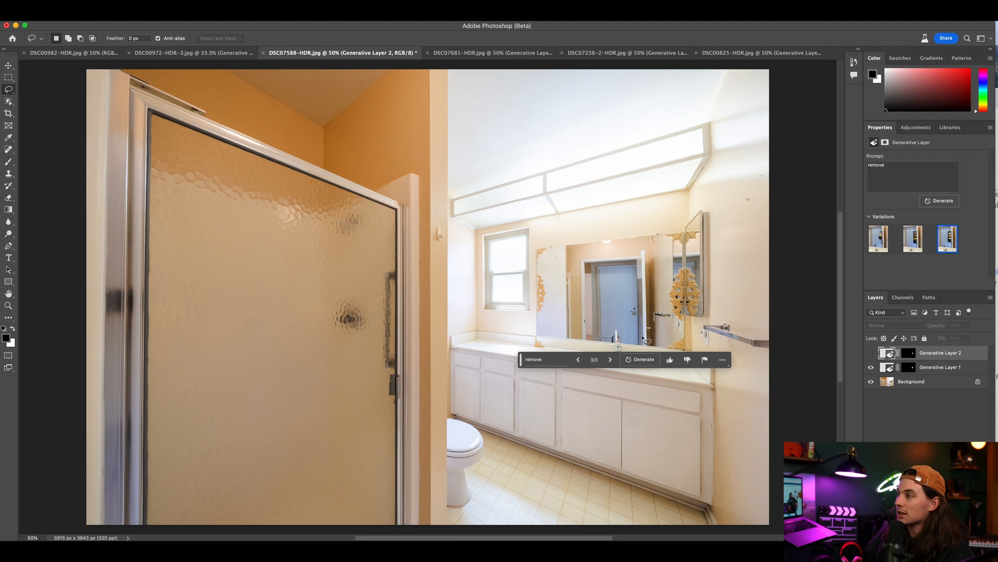
{"action": "left_click", "coordinate": [874, 367]}
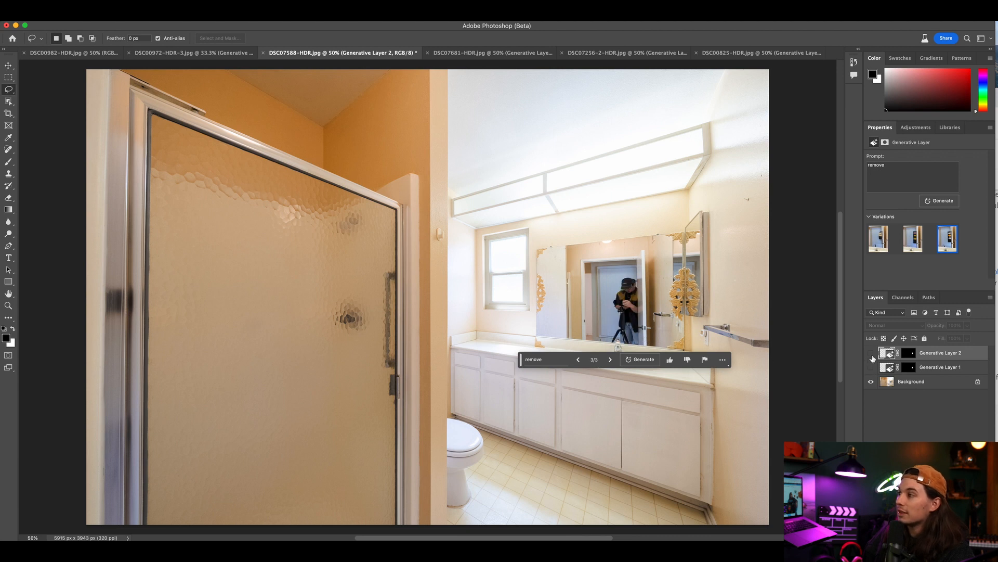
{"action": "left_click", "coordinate": [871, 354]}
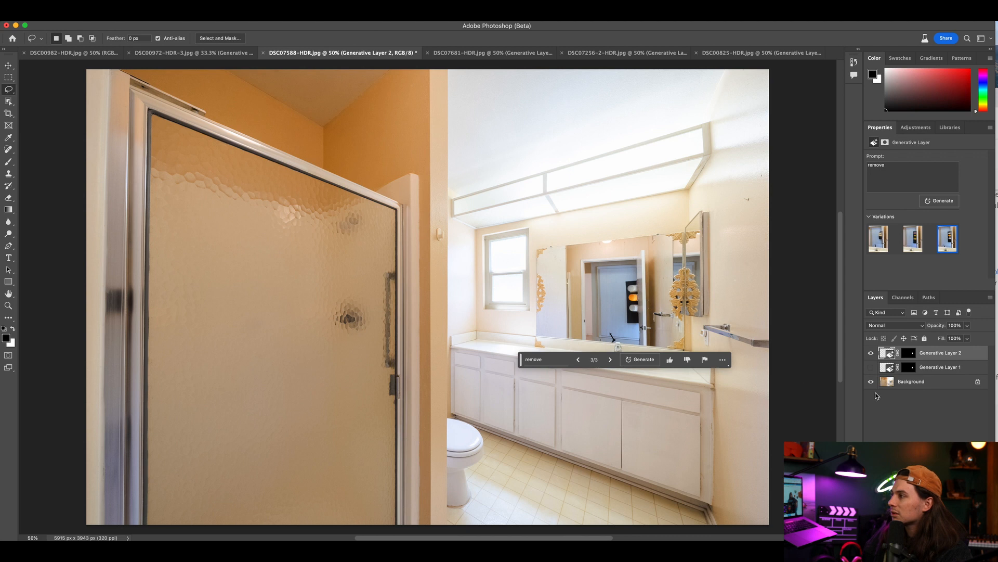
Step: Cycle through the mirror removal variations to the second, and generate again with the prompt "remove"
{"action": "left_click", "coordinate": [611, 360]}
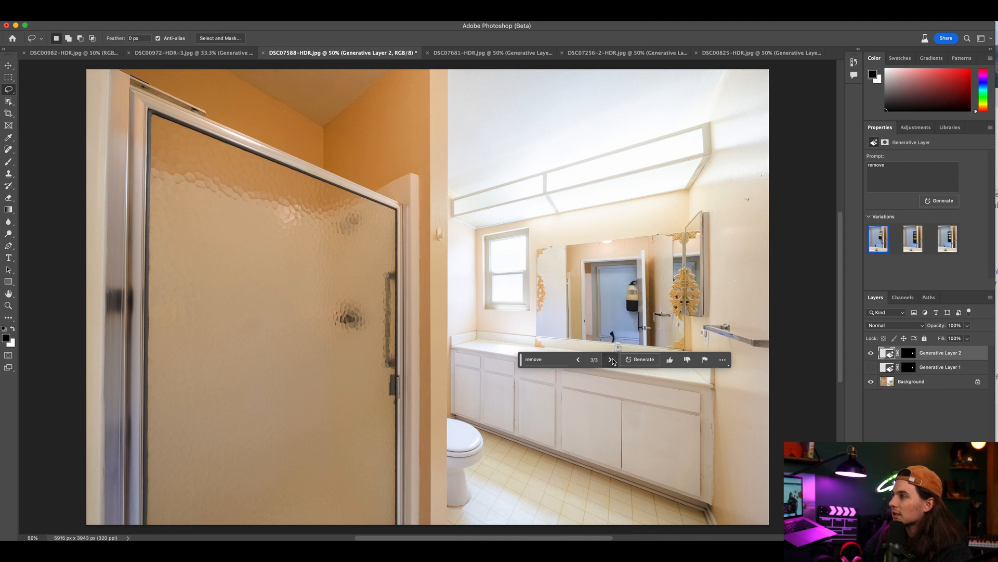
{"action": "left_click", "coordinate": [611, 359]}
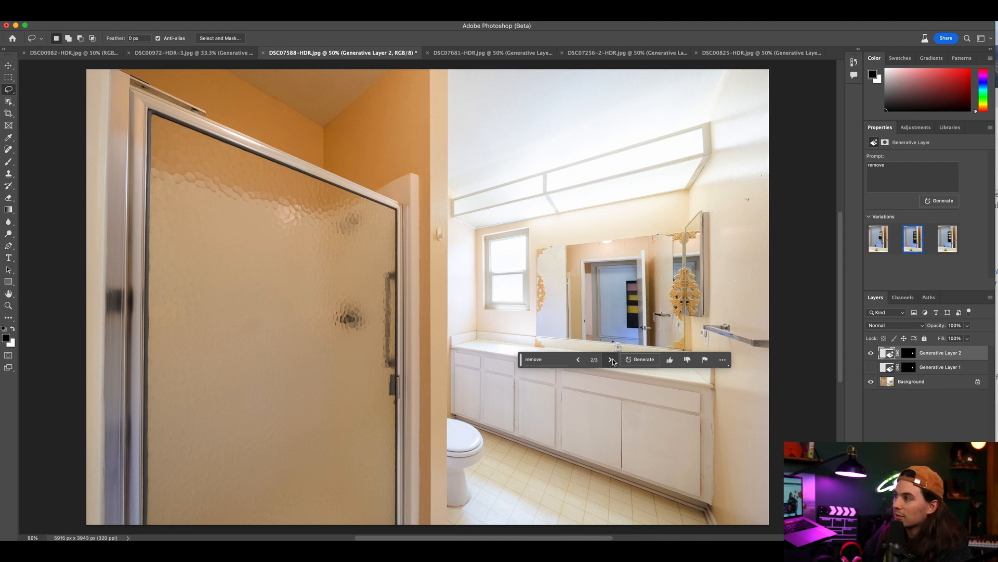
{"action": "left_click", "coordinate": [556, 362]}
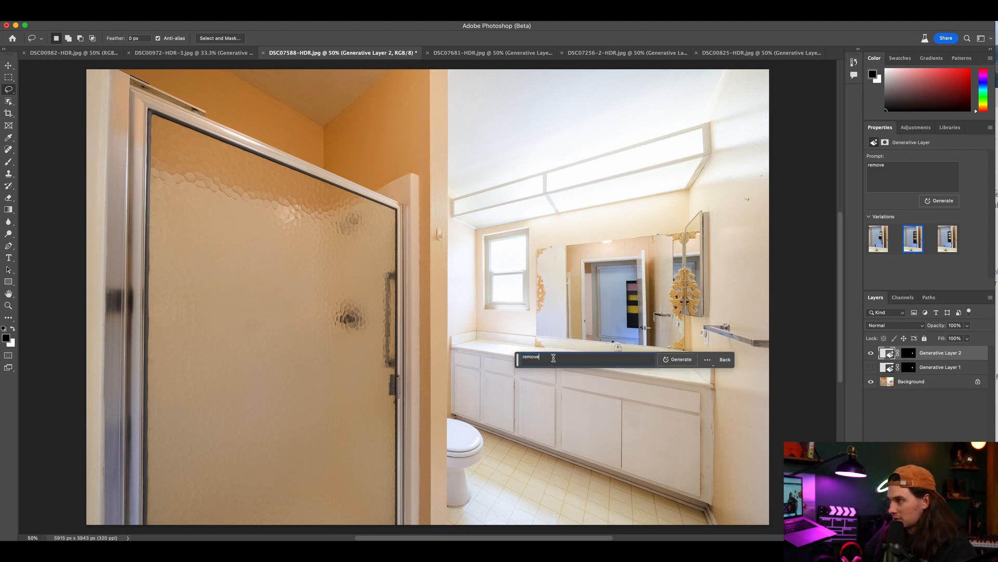
{"action": "key", "text": "Return"}
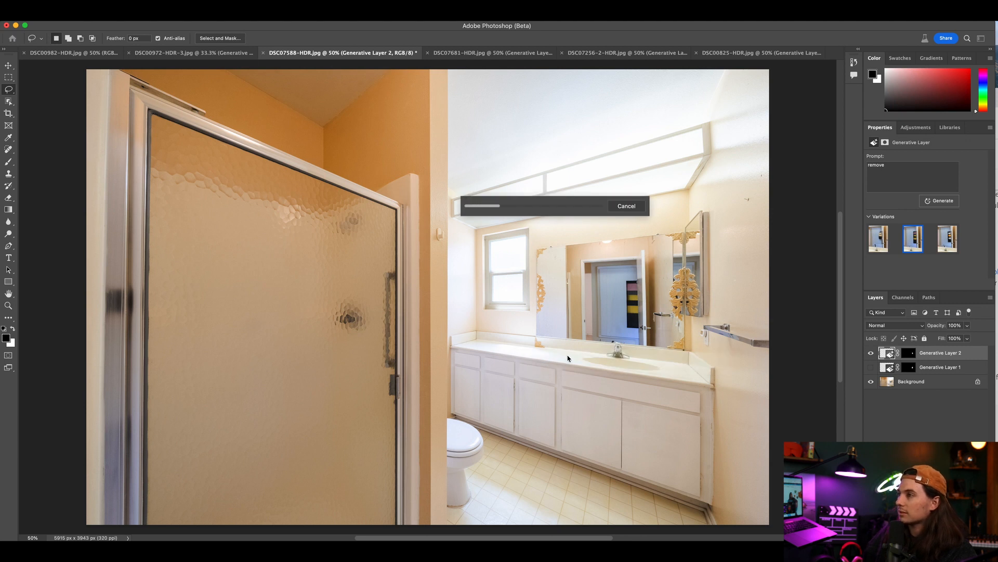
Step: Delete both generative layers from the bathroom photo, leaving only the Background layer
{"action": "left_click", "coordinate": [944, 366]}
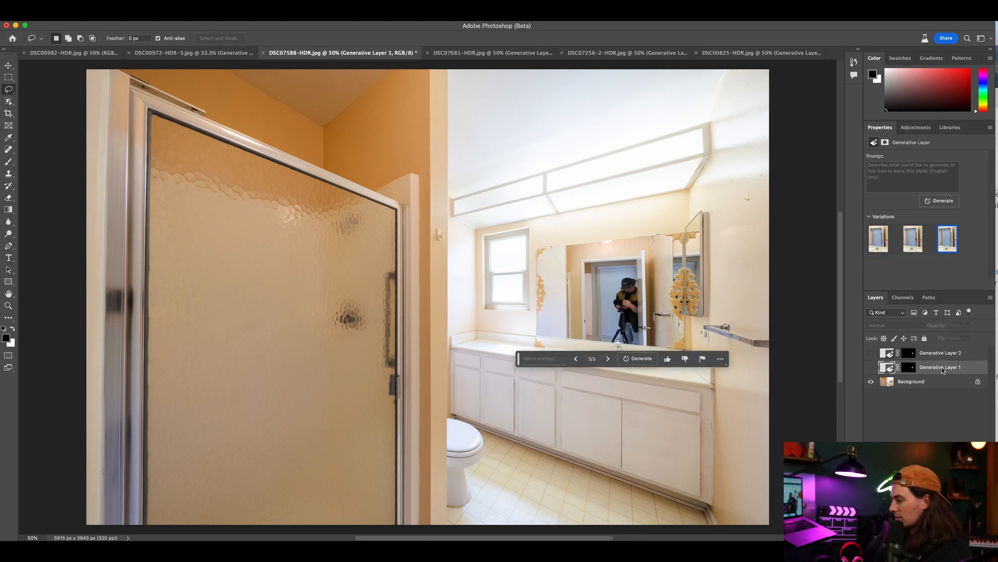
{"action": "key", "text": "BackSpace"}
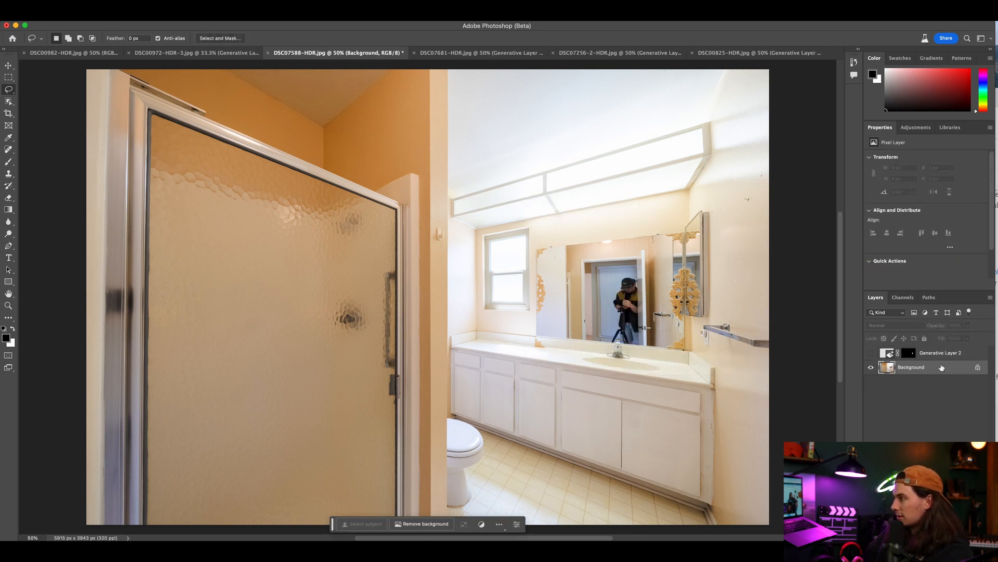
{"action": "left_click", "coordinate": [942, 354]}
{"action": "key", "text": "BackSpace"}
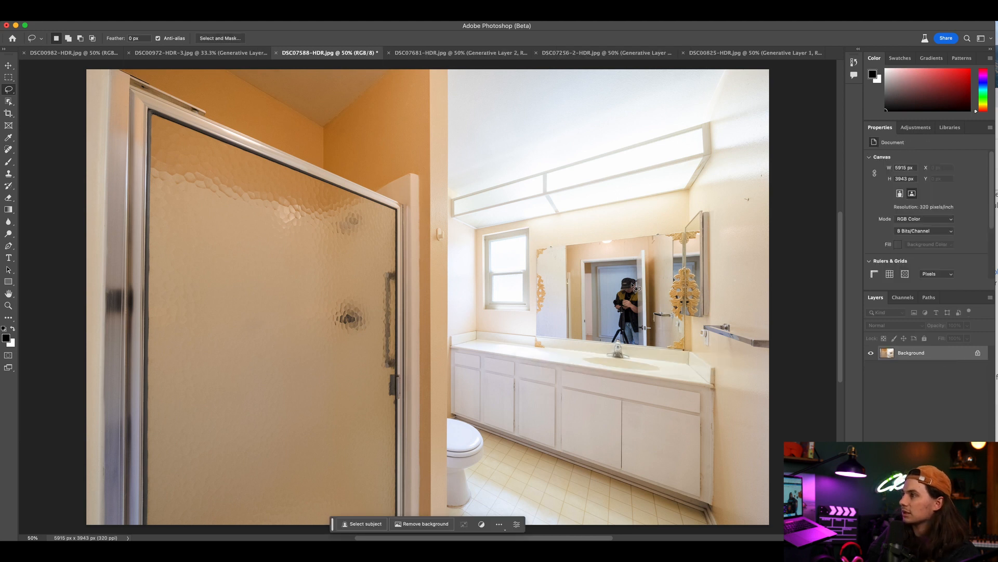
Step: Lasso the photographer's reflection and its tripod in the bathroom mirror again, and run Generative Fill with the prompt "remove"
{"action": "mouse_move", "coordinate": [628, 278]}
{"action": "left_mouse_down"}
{"action": "mouse_move", "coordinate": [611, 309]}
{"action": "mouse_move", "coordinate": [612, 344]}
{"action": "mouse_move", "coordinate": [637, 346]}
{"action": "mouse_move", "coordinate": [645, 312]}
{"action": "mouse_move", "coordinate": [628, 277]}
{"action": "left_mouse_up"}
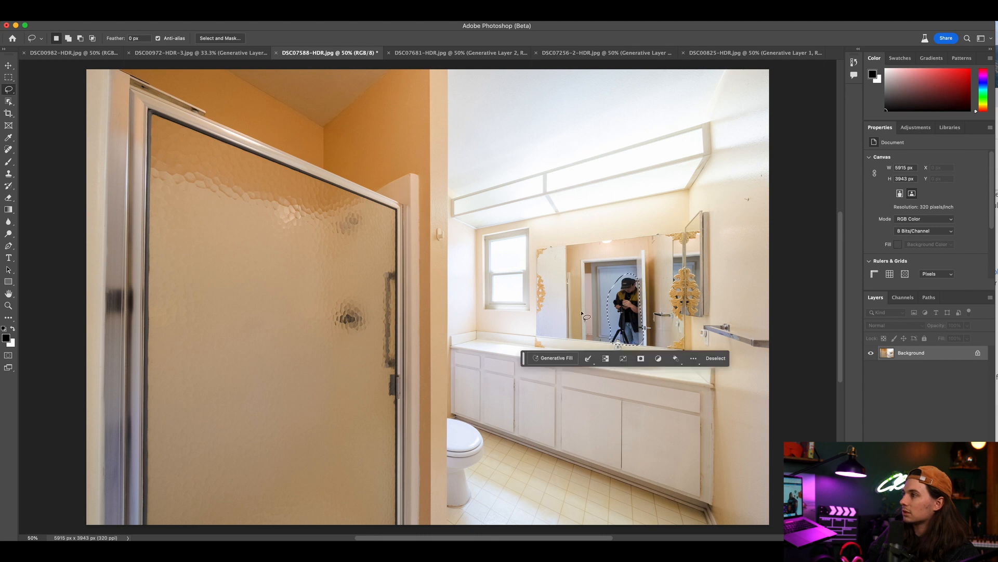
{"action": "left_click", "coordinate": [559, 359]}
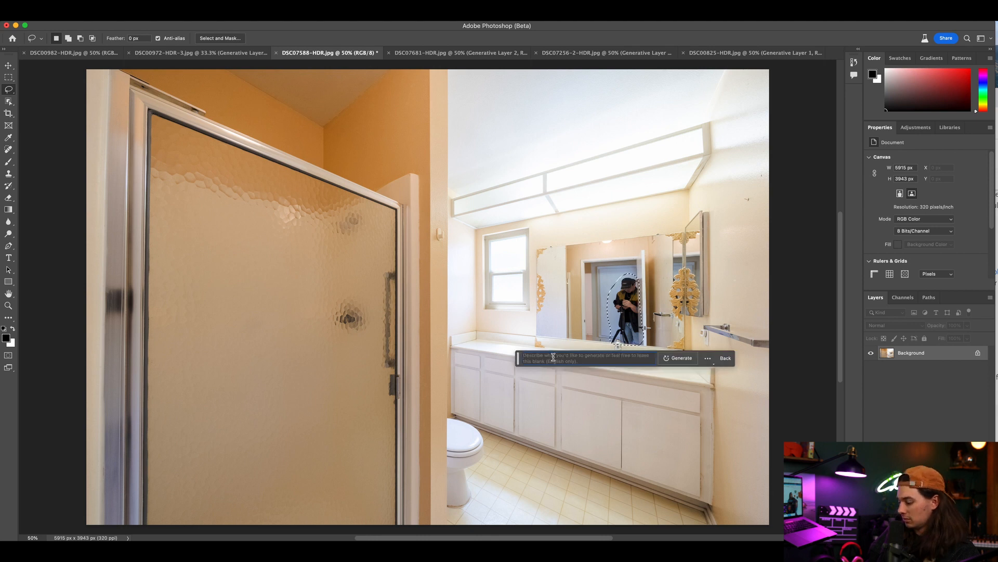
{"action": "type", "text": "remove"}
{"action": "key", "text": "Return"}
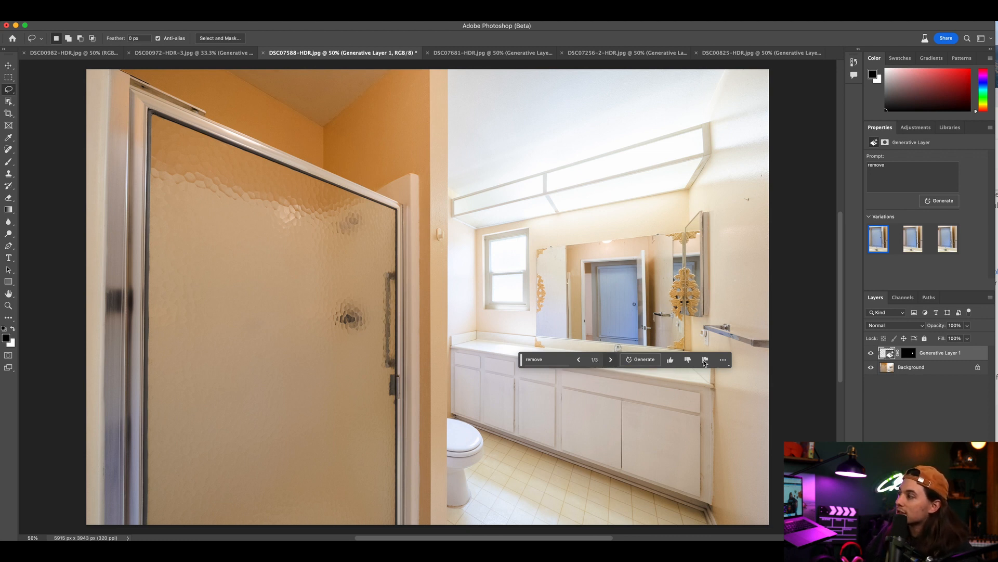
Step: Compare the new reflection removal variations in the mirror and settle on the third
{"action": "left_click", "coordinate": [611, 360]}
{"action": "left_click", "coordinate": [611, 359]}
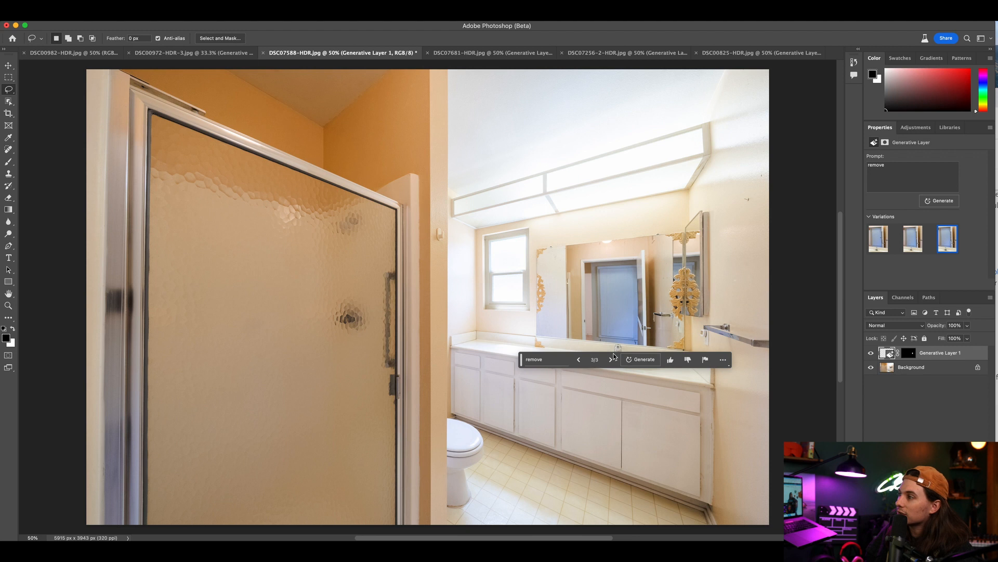
{"action": "left_click", "coordinate": [612, 360]}
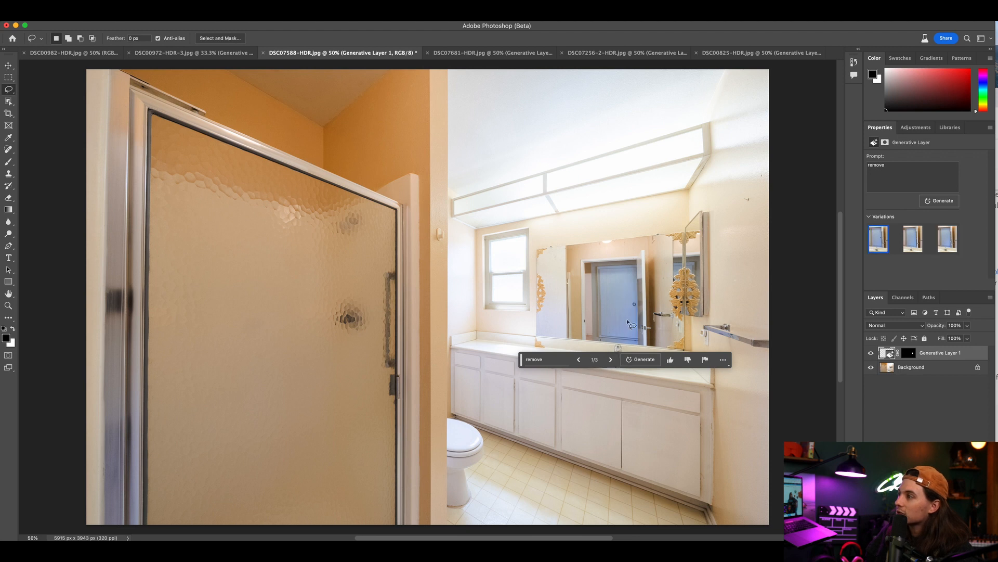
{"action": "left_click", "coordinate": [611, 359]}
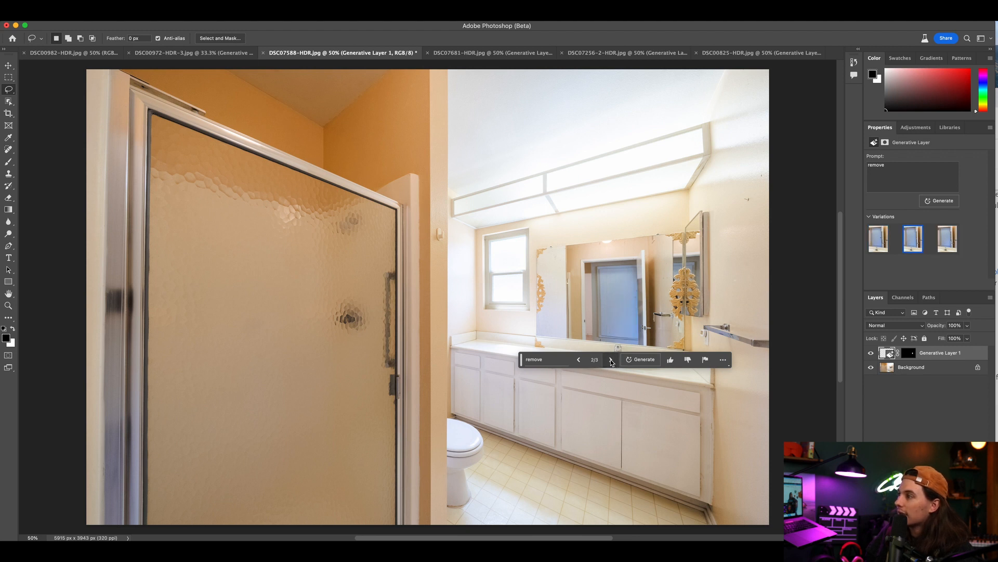
{"action": "left_click", "coordinate": [611, 360]}
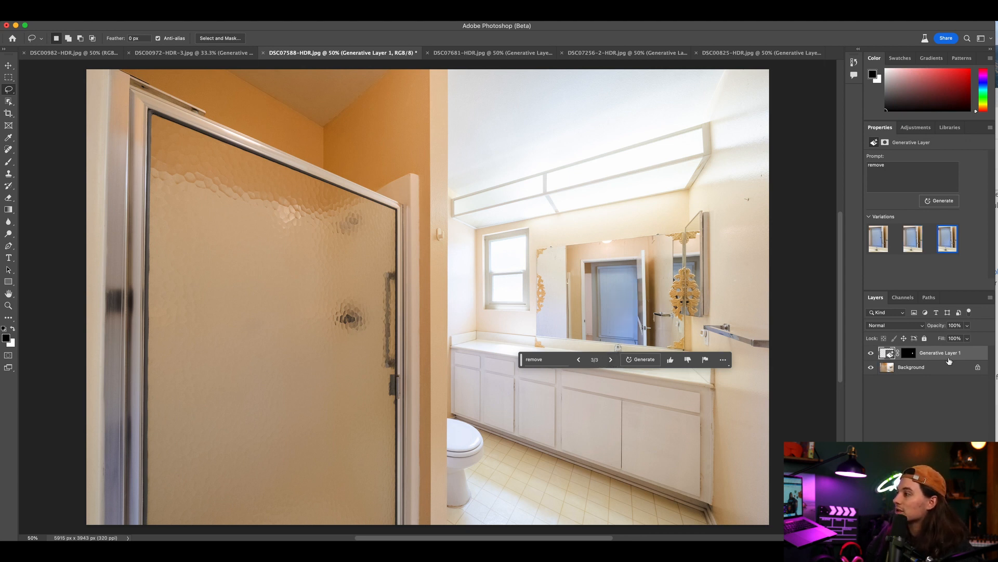
Step: Switch to the garage photo DSC07681-HDR.jpg and delete its two existing generative layers
{"action": "left_click", "coordinate": [501, 52]}
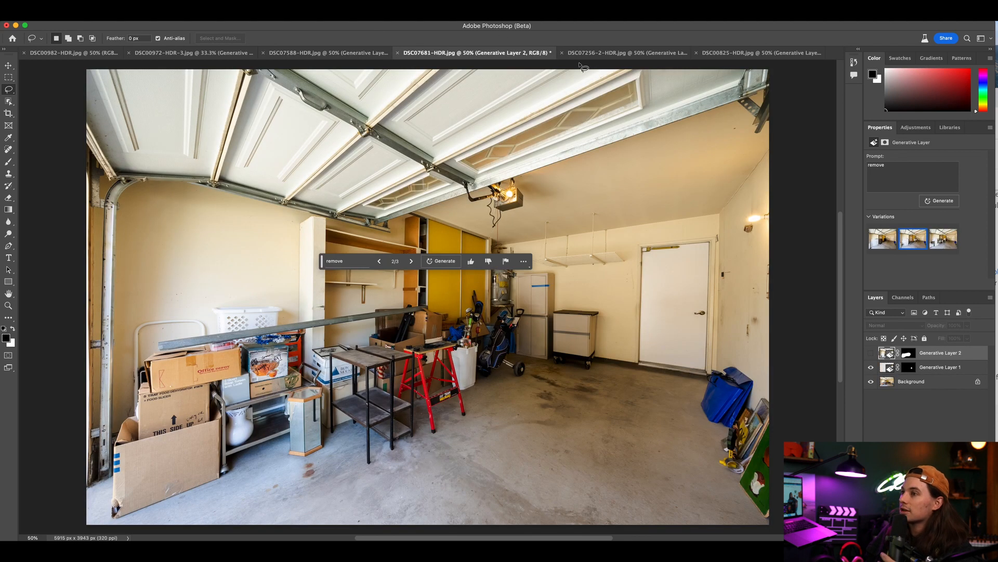
{"action": "left_click", "coordinate": [947, 368]}
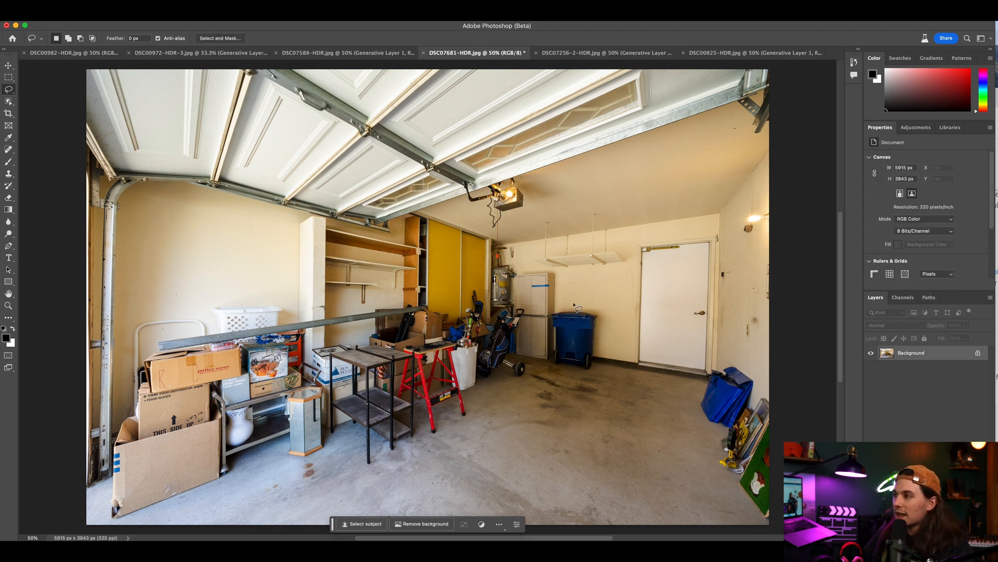
Step: Lasso the blue bin against the garage's back wall and run Generative Fill with the prompt "remove"
{"action": "mouse_move", "coordinate": [559, 303]}
{"action": "left_mouse_down"}
{"action": "mouse_move", "coordinate": [551, 331]}
{"action": "mouse_move", "coordinate": [605, 326]}
{"action": "mouse_move", "coordinate": [603, 314]}
{"action": "mouse_move", "coordinate": [564, 305]}
{"action": "left_mouse_up"}
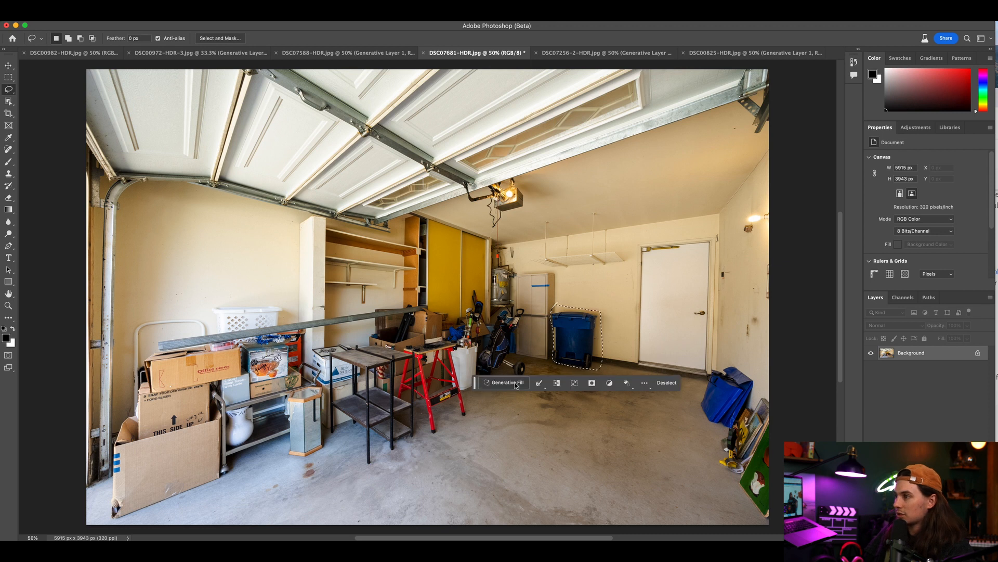
{"action": "left_click", "coordinate": [529, 384]}
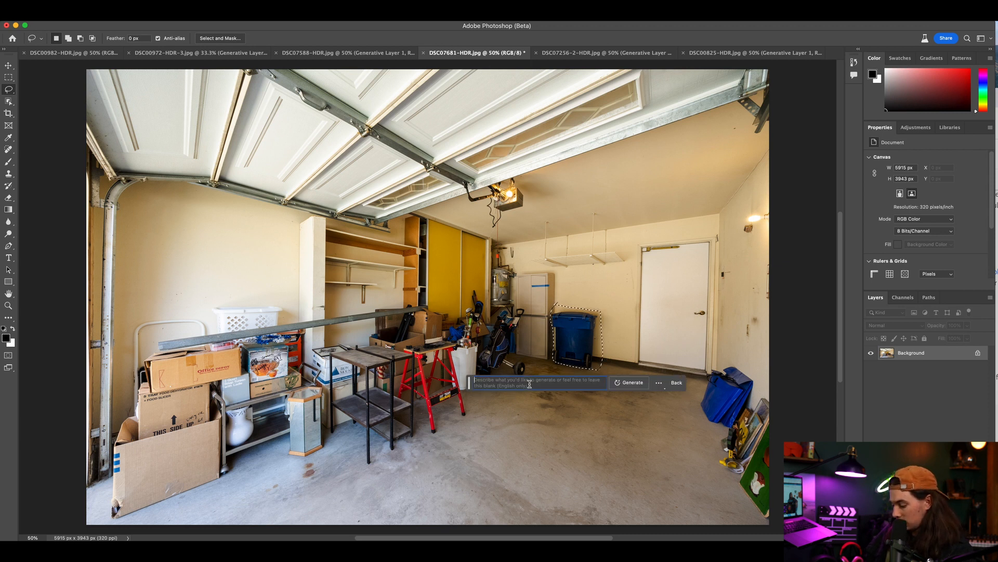
{"action": "type", "text": "remove"}
{"action": "key", "text": "Return"}
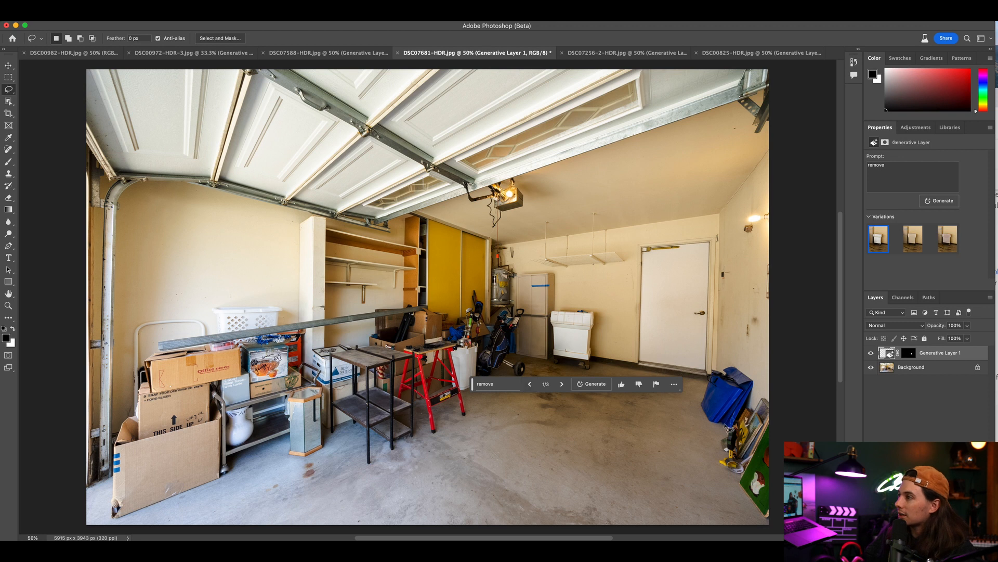
Step: Browse the bin removal variations through the third, and delete the generated layer
{"action": "left_click", "coordinate": [562, 385]}
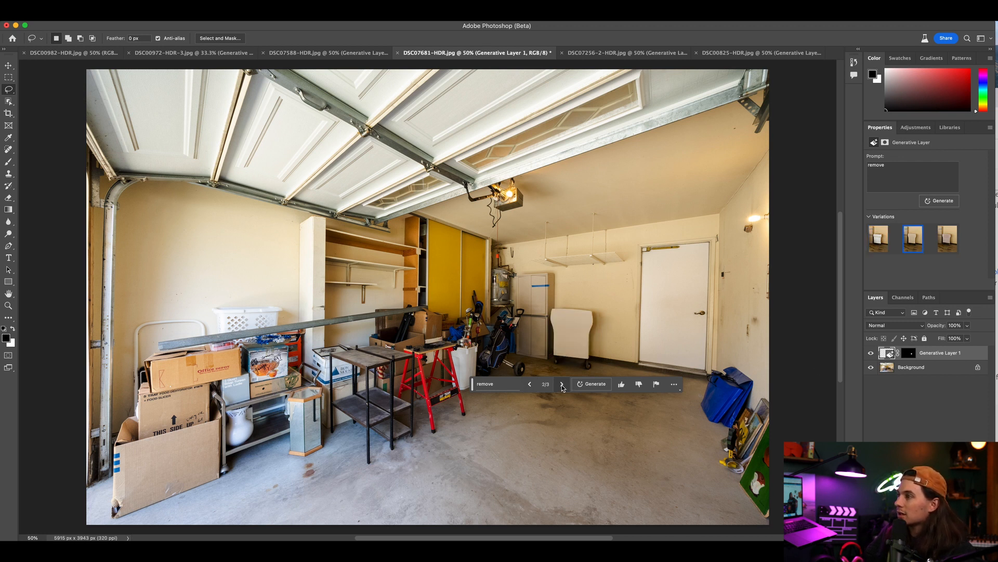
{"action": "left_click", "coordinate": [562, 385]}
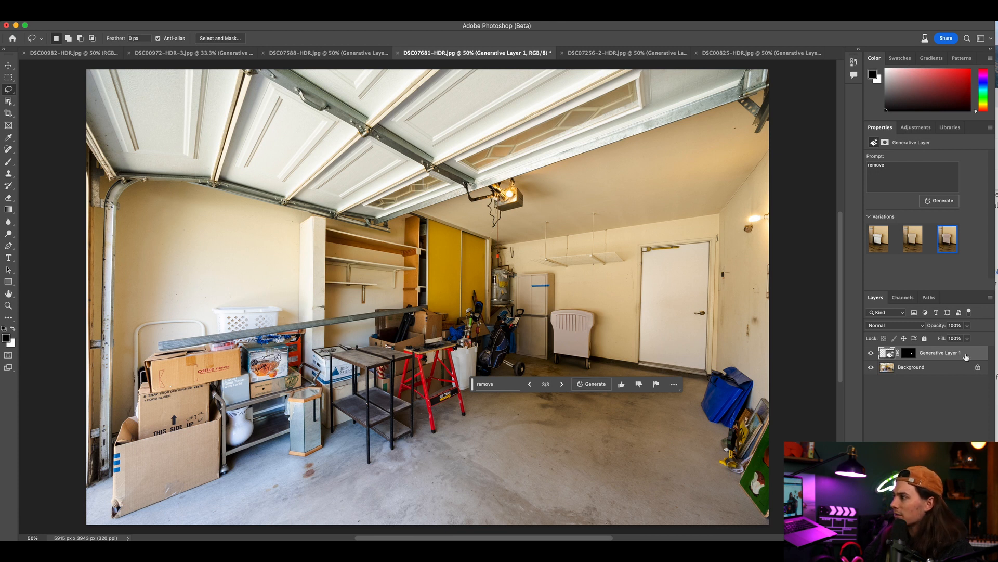
{"action": "key", "text": "Delete"}
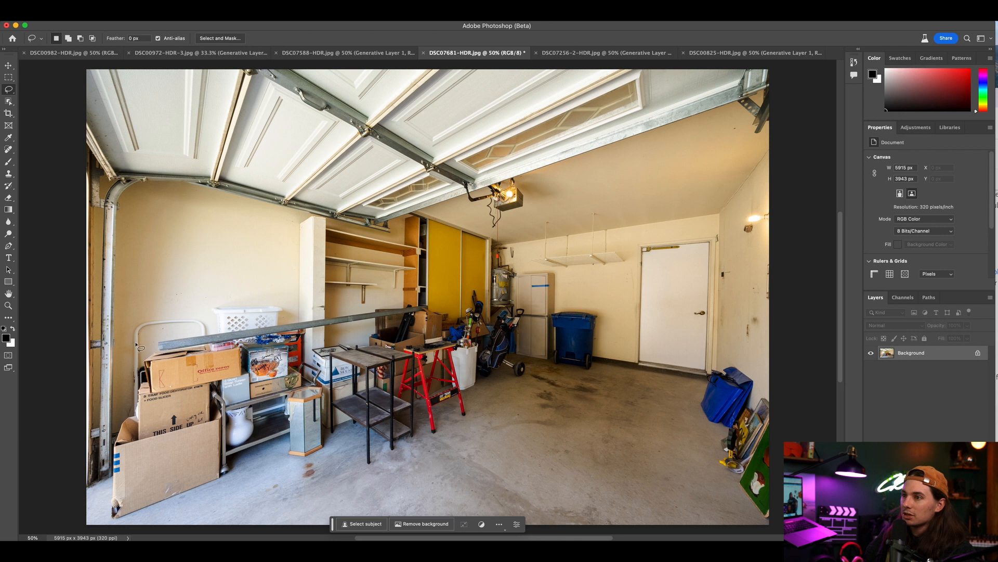
Step: Lasso all the clutter from the cardboard boxes to the golf bag cart and run Generative Fill with the prompt "remove"
{"action": "mouse_move", "coordinate": [133, 338]}
{"action": "left_mouse_down"}
{"action": "mouse_move", "coordinate": [96, 460]}
{"action": "mouse_move", "coordinate": [102, 514]}
{"action": "mouse_move", "coordinate": [120, 523]}
{"action": "mouse_move", "coordinate": [276, 467]}
{"action": "mouse_move", "coordinate": [364, 467]}
{"action": "mouse_move", "coordinate": [545, 359]}
{"action": "mouse_move", "coordinate": [519, 325]}
{"action": "mouse_move", "coordinate": [534, 345]}
{"action": "mouse_move", "coordinate": [455, 299]}
{"action": "mouse_move", "coordinate": [292, 315]}
{"action": "mouse_move", "coordinate": [288, 302]}
{"action": "mouse_move", "coordinate": [238, 300]}
{"action": "mouse_move", "coordinate": [133, 333]}
{"action": "left_mouse_up"}
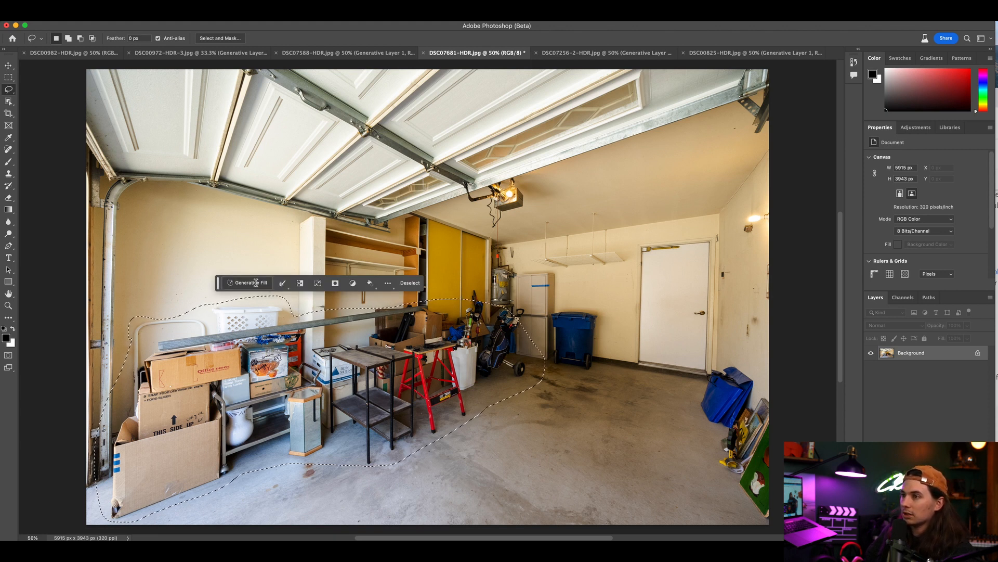
{"action": "left_click", "coordinate": [255, 283]}
{"action": "type", "text": "remove"}
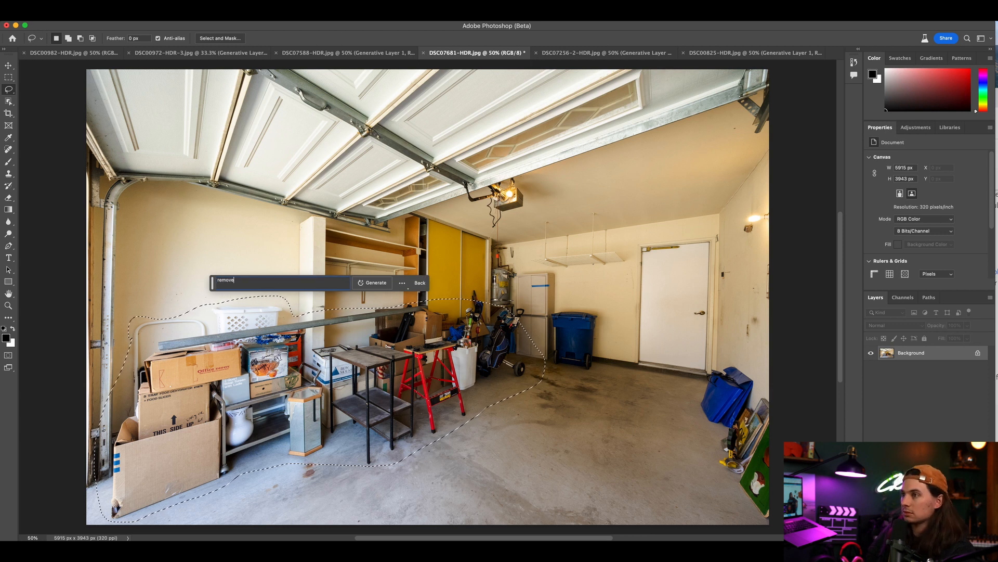
{"action": "key", "text": "Return"}
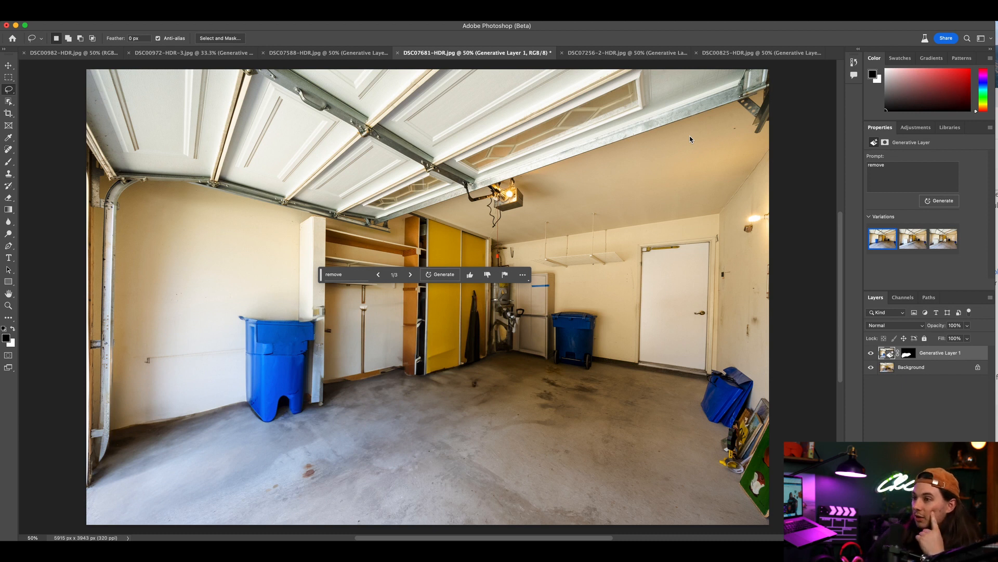
Step: Compare the cleared garage with the original by toggling the generative layer's visibility, and browse all three variations
{"action": "left_click", "coordinate": [872, 354]}
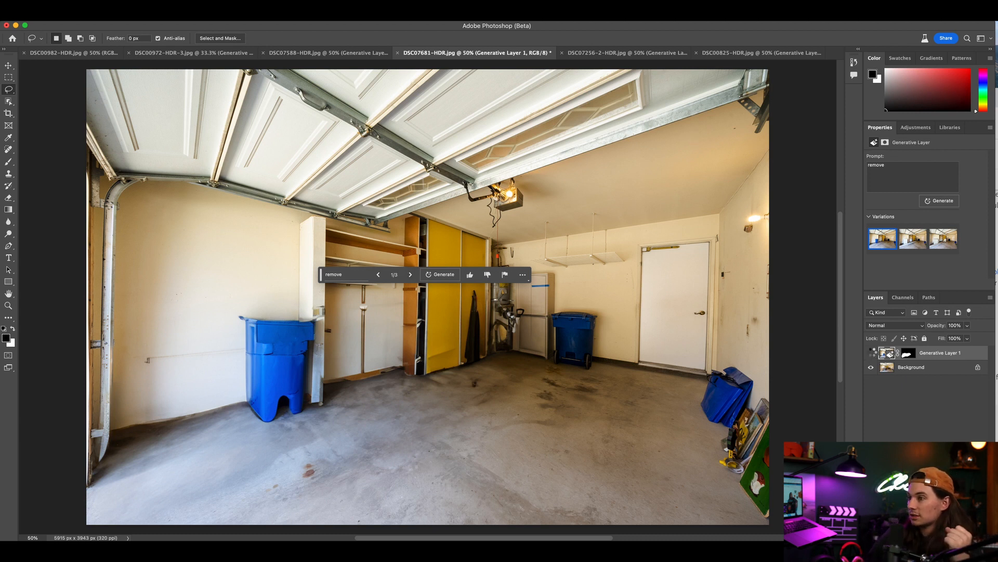
{"action": "left_click", "coordinate": [872, 354]}
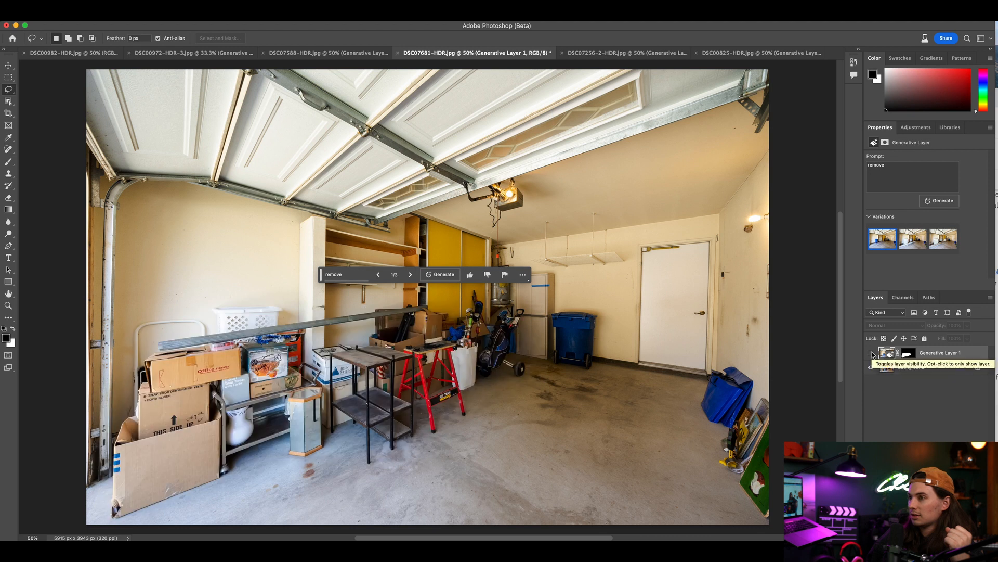
{"action": "left_click", "coordinate": [872, 354]}
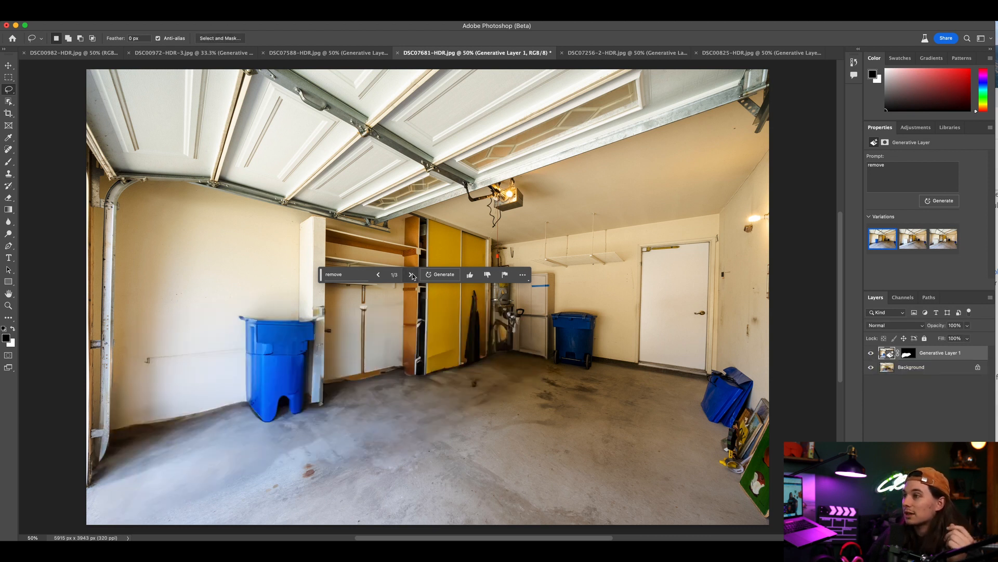
{"action": "scroll", "coordinate": [411, 273], "scroll_direction": "down", "scroll_amount": 1}
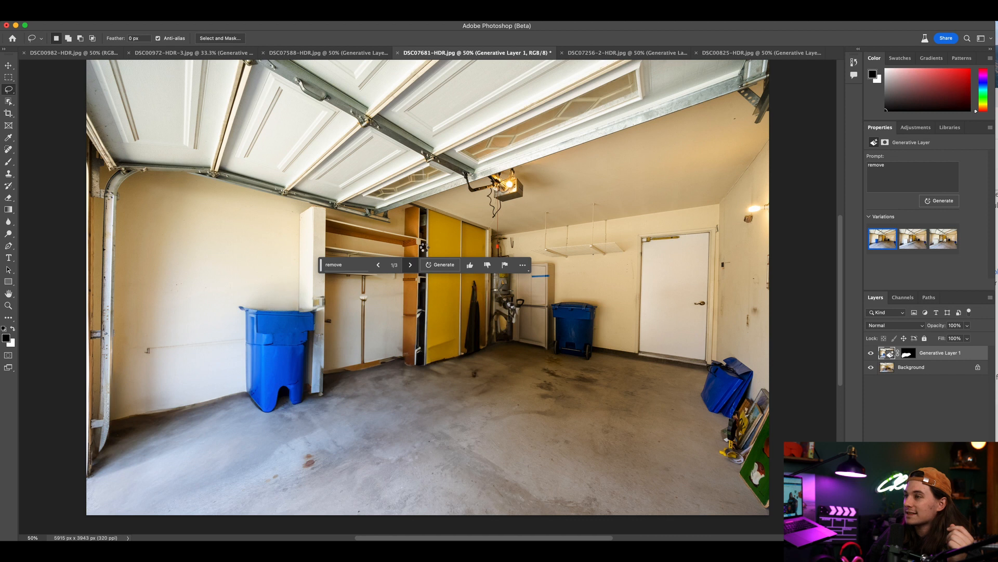
{"action": "left_click", "coordinate": [411, 266]}
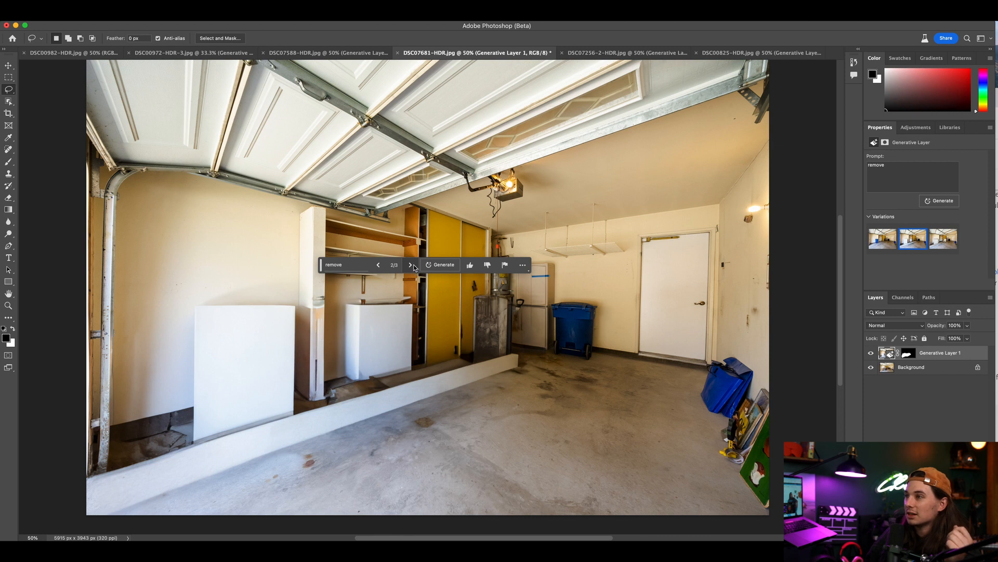
{"action": "left_click", "coordinate": [411, 266]}
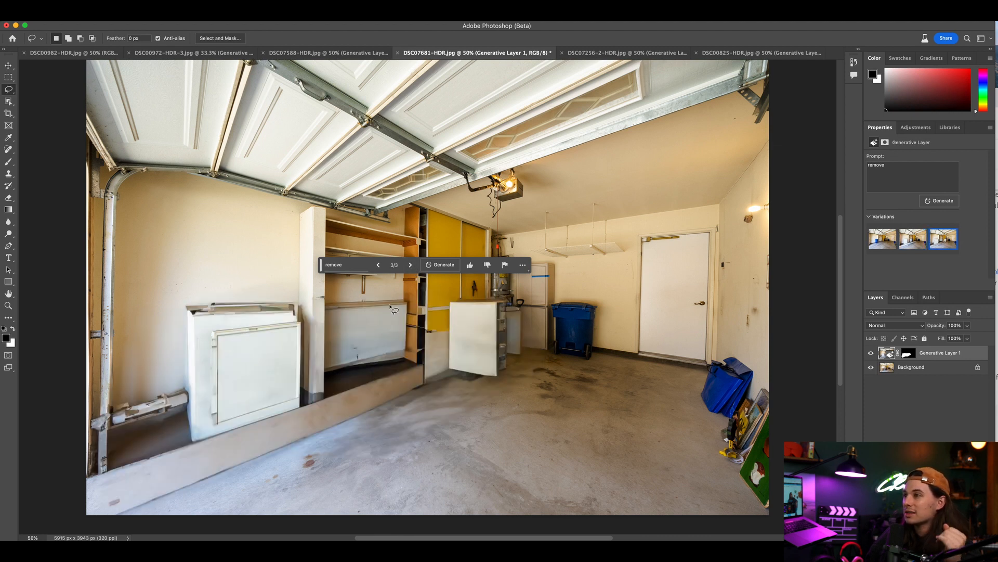
{"action": "left_click", "coordinate": [408, 265]}
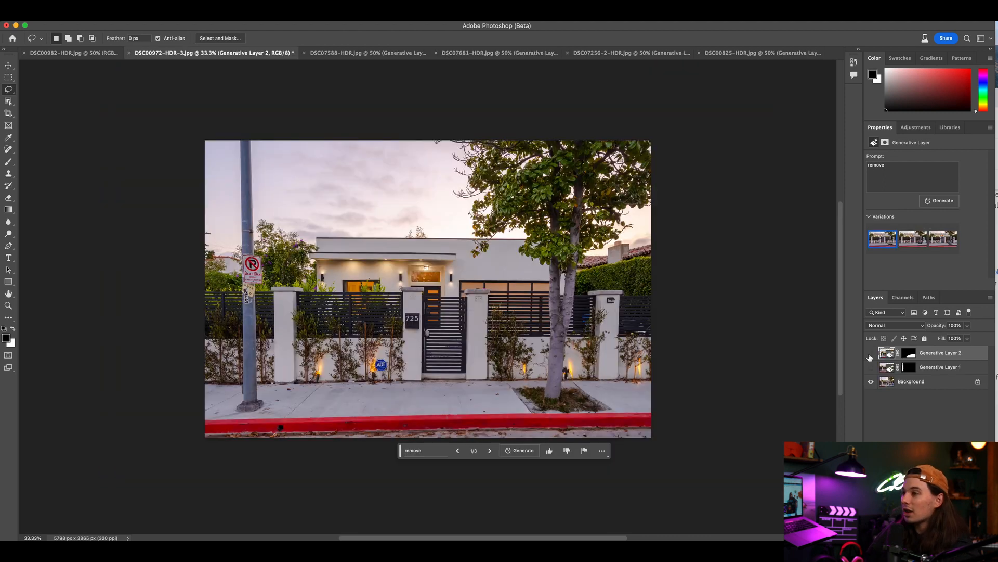
Step: In DSC00972-HDR-3.jpg, toggle Generative Layer 2's visibility to compare the street view with and without the parked car
{"action": "left_click", "coordinate": [871, 353]}
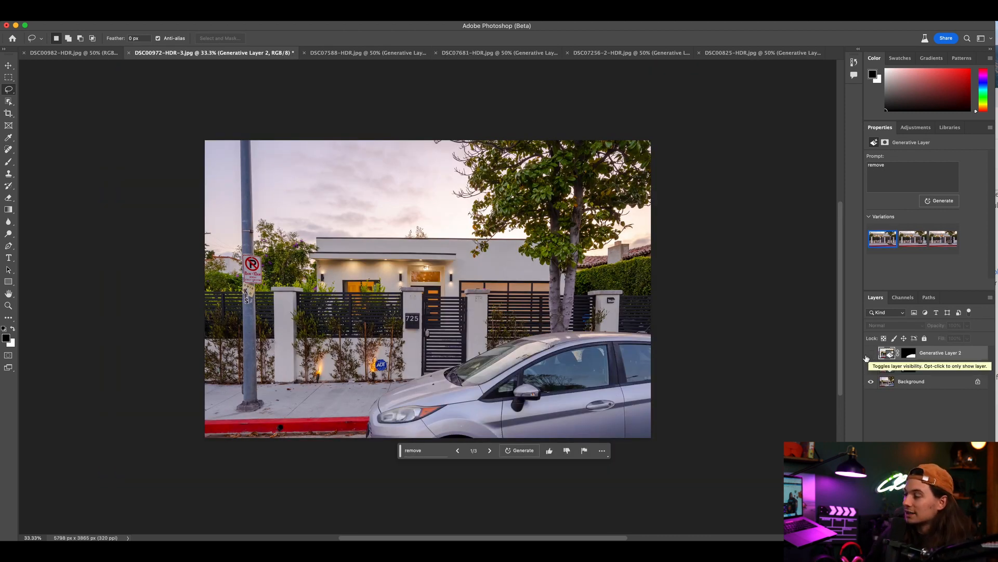
{"action": "left_click", "coordinate": [870, 355]}
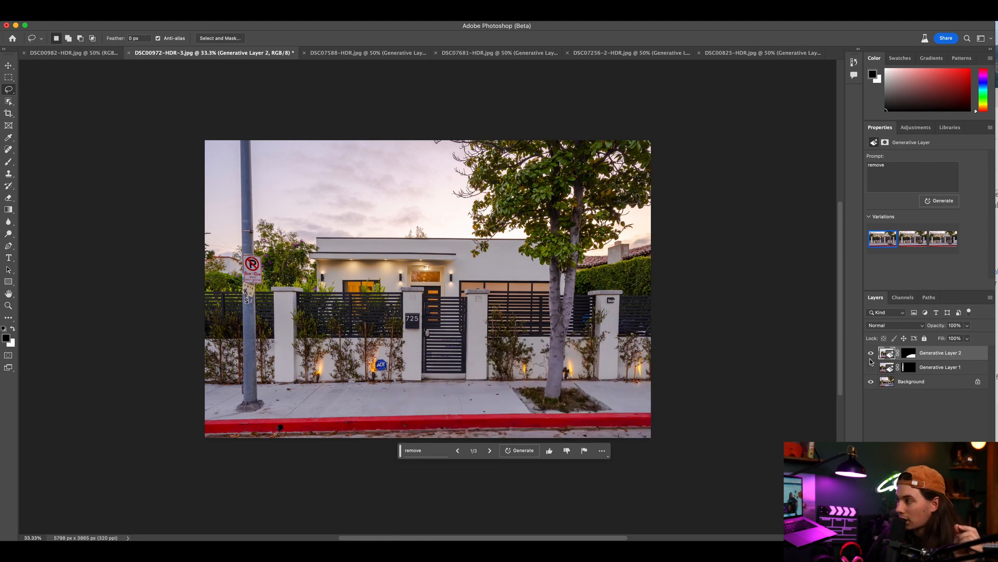
{"action": "left_click", "coordinate": [872, 355]}
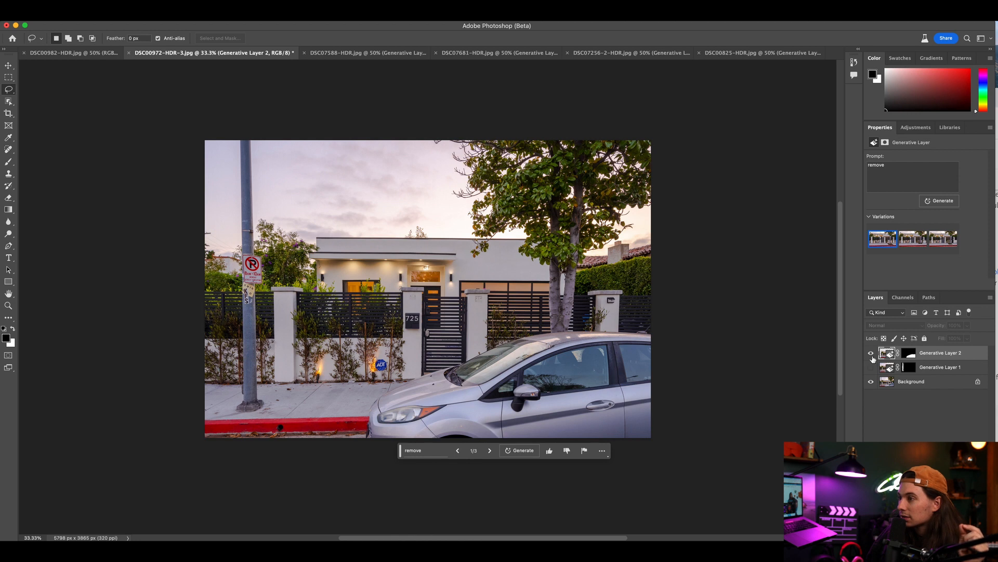
Step: Recheck the car removal by switching Generative Layer 2 on and off, leaving the layer visible
{"action": "left_click", "coordinate": [871, 355]}
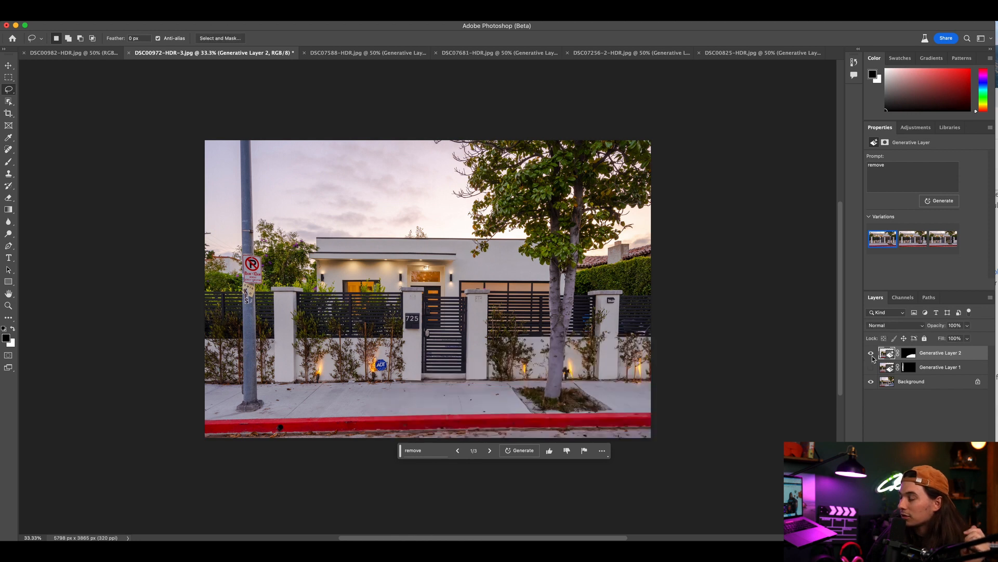
{"action": "left_click", "coordinate": [872, 358]}
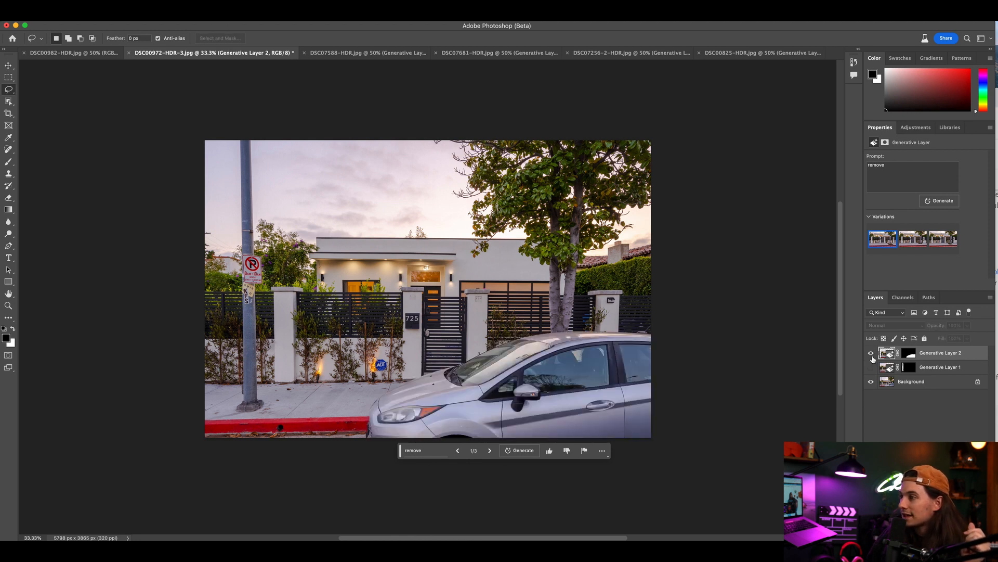
{"action": "left_click", "coordinate": [873, 358]}
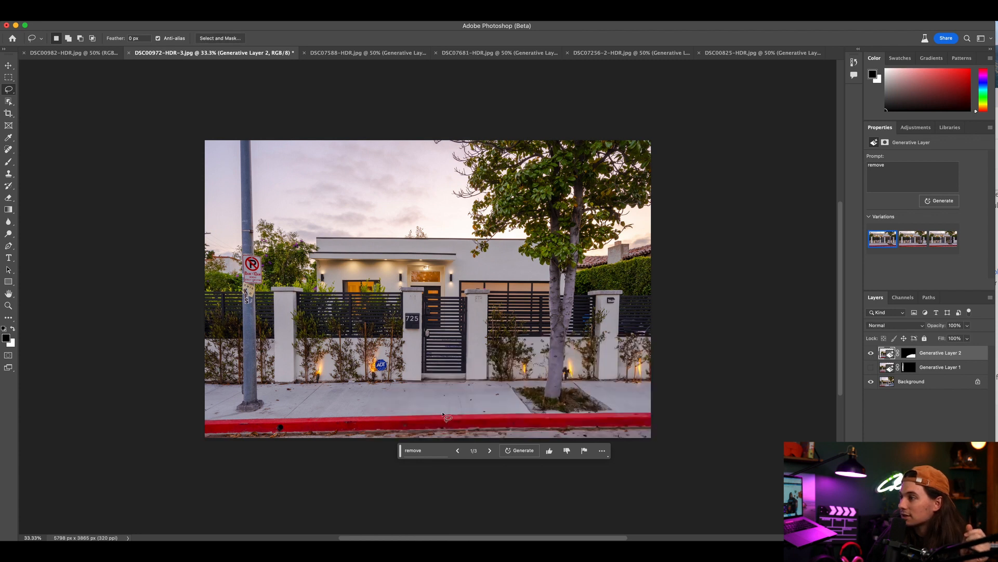
Step: Toggle Generative Layer 1's visibility to compare the street view with and without the no-parking pole, leaving the layer visible
{"action": "left_click", "coordinate": [873, 369]}
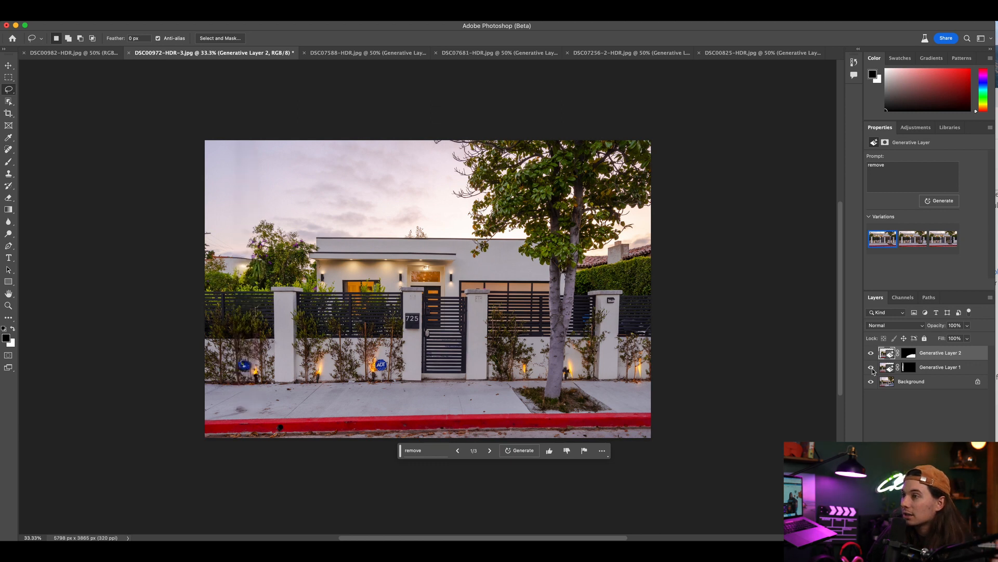
{"action": "left_click", "coordinate": [872, 368]}
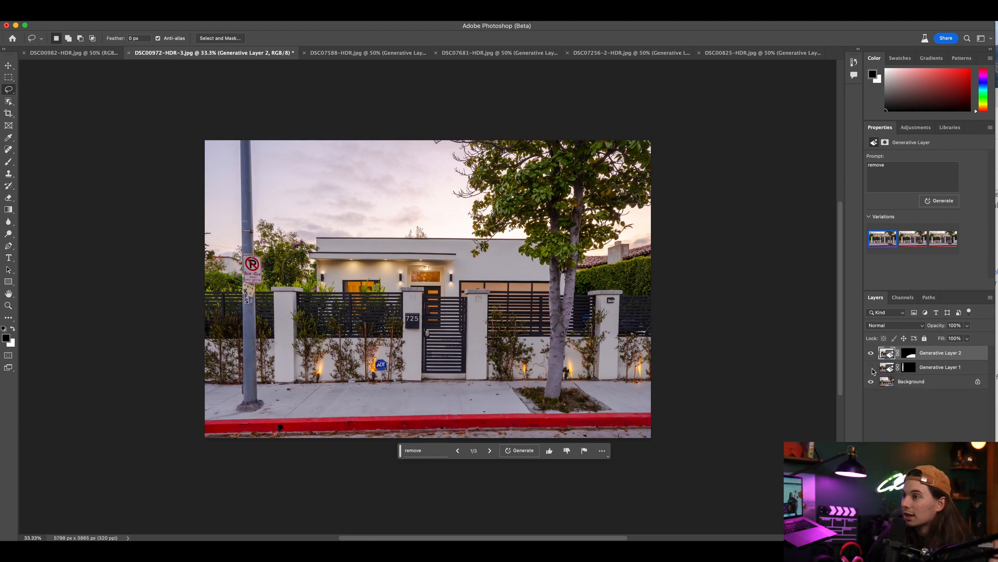
{"action": "left_click", "coordinate": [872, 367]}
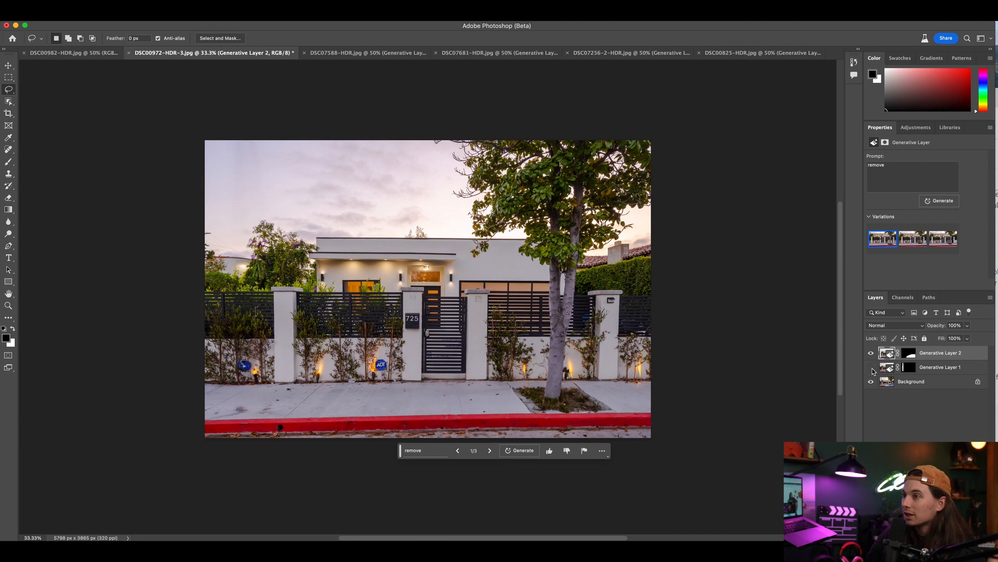
{"action": "left_click", "coordinate": [872, 368]}
{"action": "left_click", "coordinate": [871, 367]}
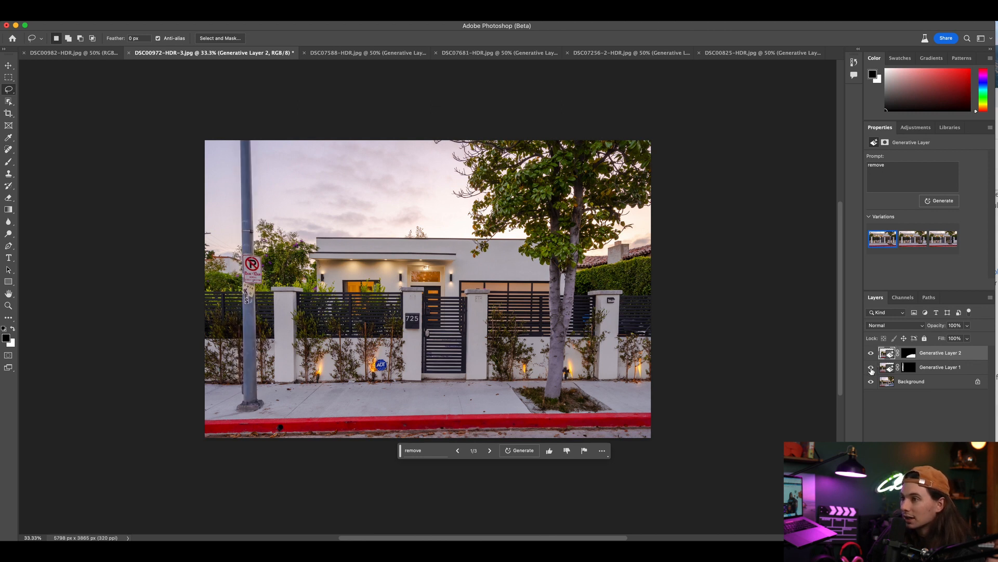
{"action": "left_click", "coordinate": [872, 368]}
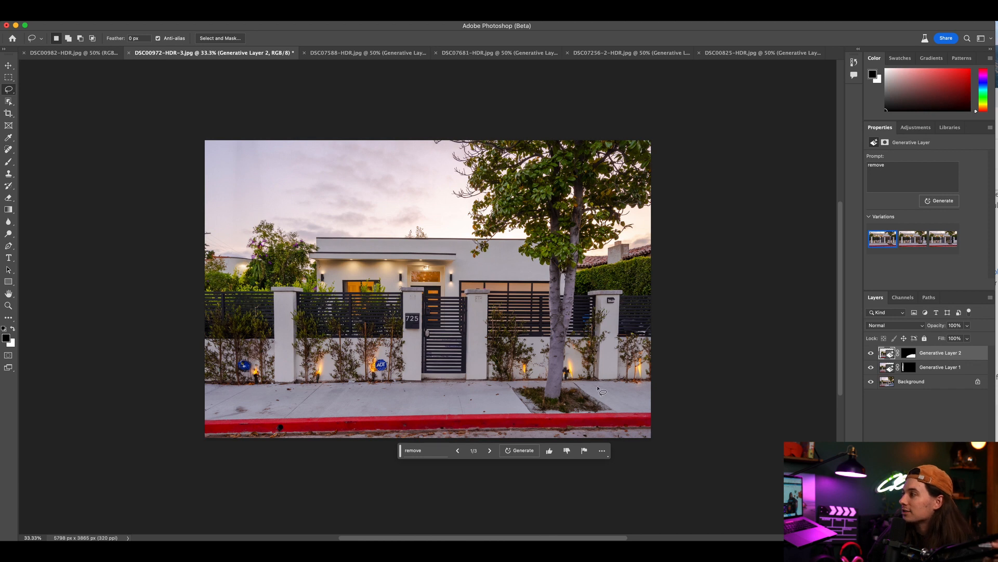
Step: Hide both generative layers to view the original street photo, and show both layers again
{"action": "left_click", "coordinate": [871, 354]}
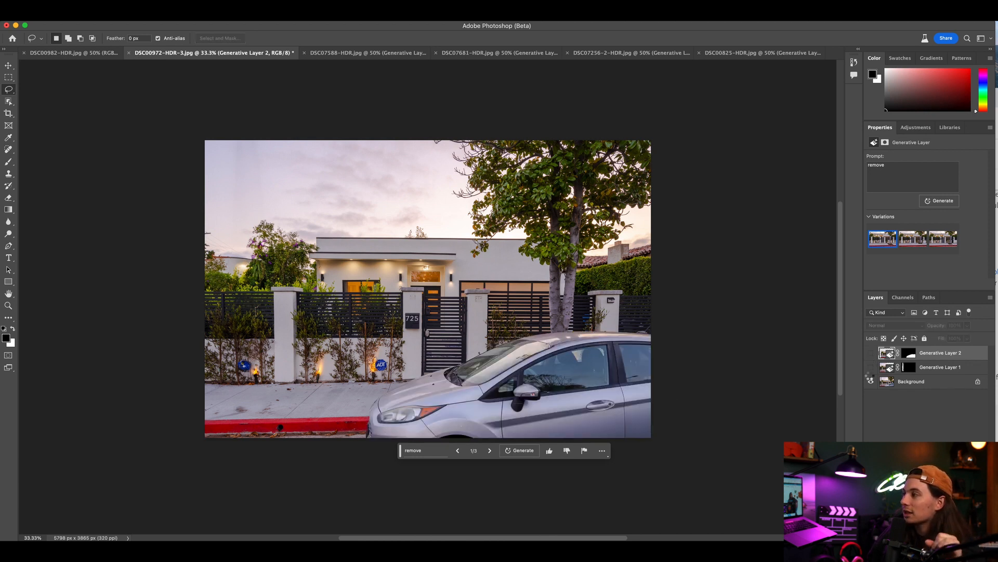
{"action": "left_click", "coordinate": [871, 367]}
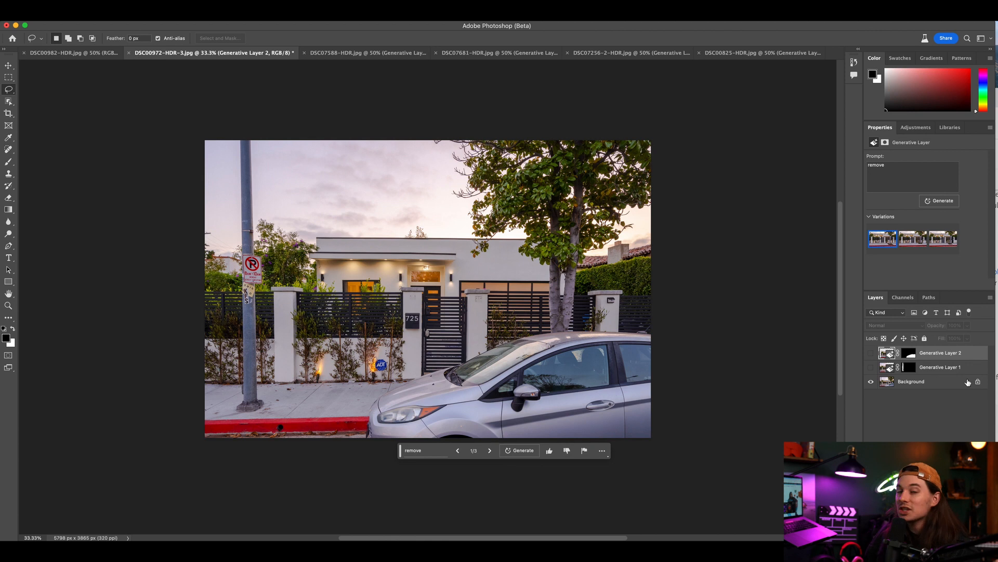
{"action": "left_click", "coordinate": [871, 367]}
{"action": "left_click", "coordinate": [873, 353]}
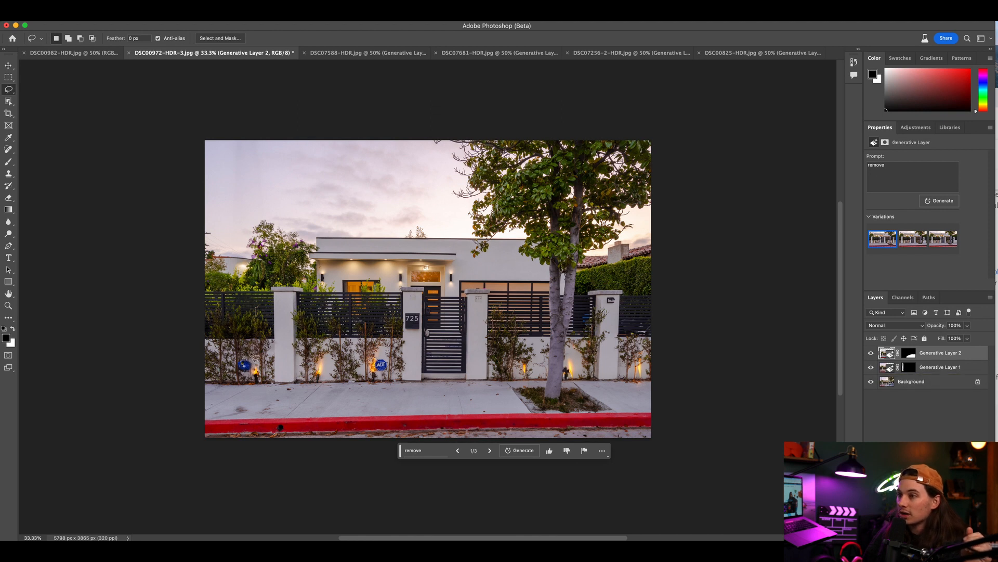
Step: Lasso the duplicate blue security sign where the pole stood and run Generative Fill with the prompt "remove"
{"action": "mouse_move", "coordinate": [255, 356]}
{"action": "left_mouse_down"}
{"action": "mouse_move", "coordinate": [236, 368]}
{"action": "mouse_move", "coordinate": [247, 382]}
{"action": "mouse_move", "coordinate": [256, 355]}
{"action": "left_mouse_up"}
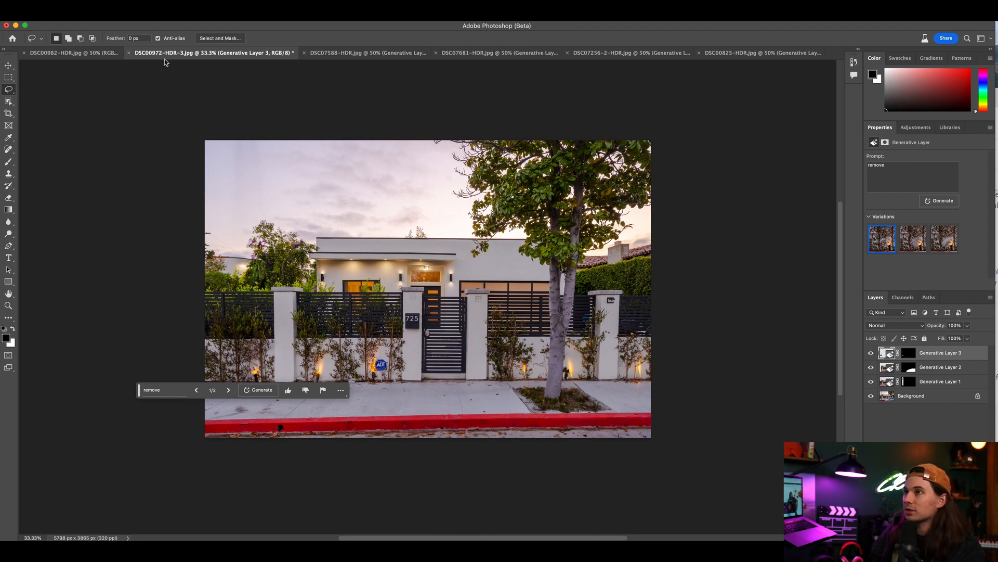
Step: In DSC07256-2-HDR.jpg, lasso the sky above the roof, generate a "hot air balloon" with Generative Fill, and choose the third variation
{"action": "left_click", "coordinate": [528, 55]}
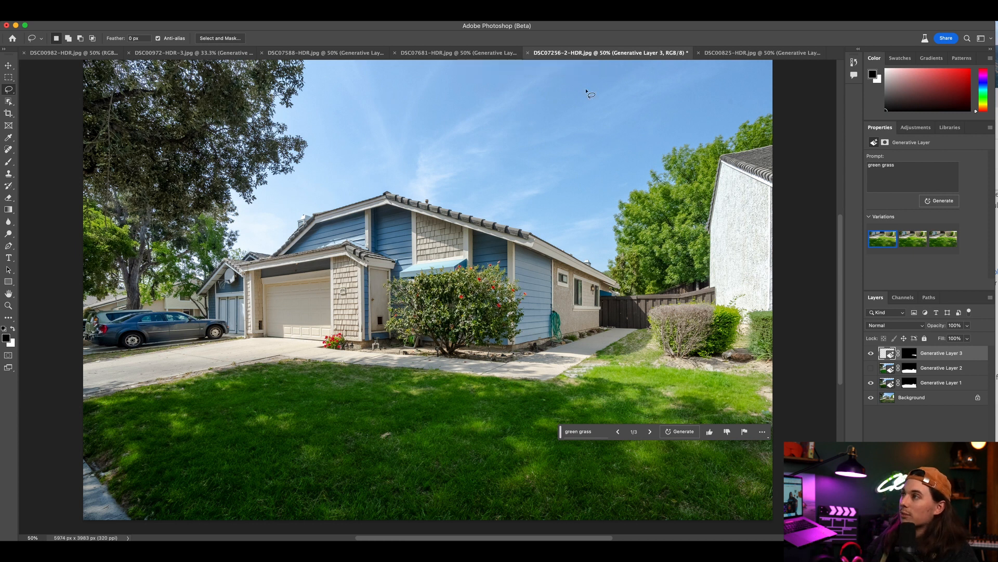
{"action": "mouse_move", "coordinate": [495, 82]}
{"action": "left_mouse_down"}
{"action": "mouse_move", "coordinate": [419, 167]}
{"action": "mouse_move", "coordinate": [568, 202]}
{"action": "mouse_move", "coordinate": [540, 105]}
{"action": "mouse_move", "coordinate": [495, 83]}
{"action": "left_mouse_up"}
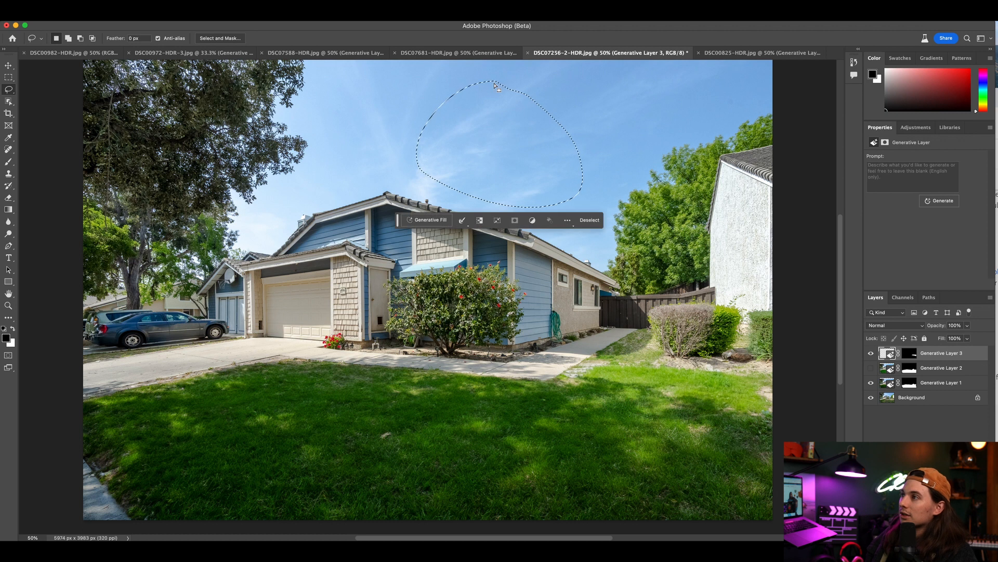
{"action": "left_click", "coordinate": [441, 223]}
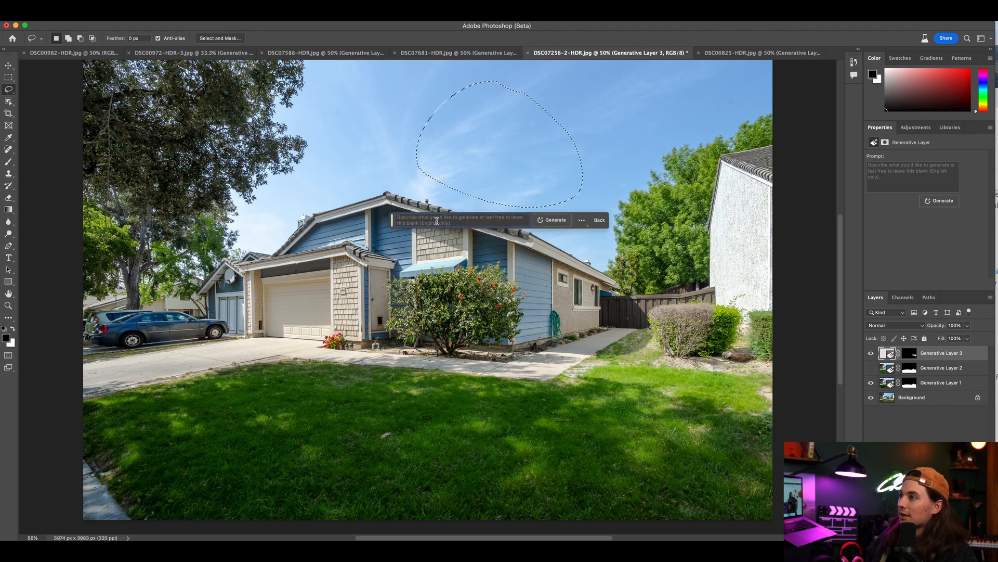
{"action": "type", "text": "hot air balloon"}
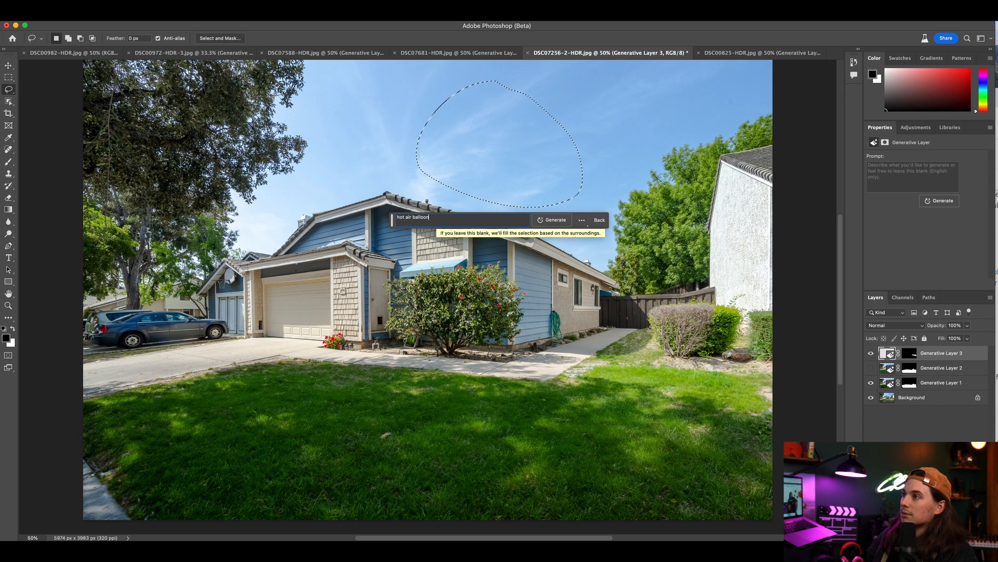
{"action": "left_click", "coordinate": [556, 217]}
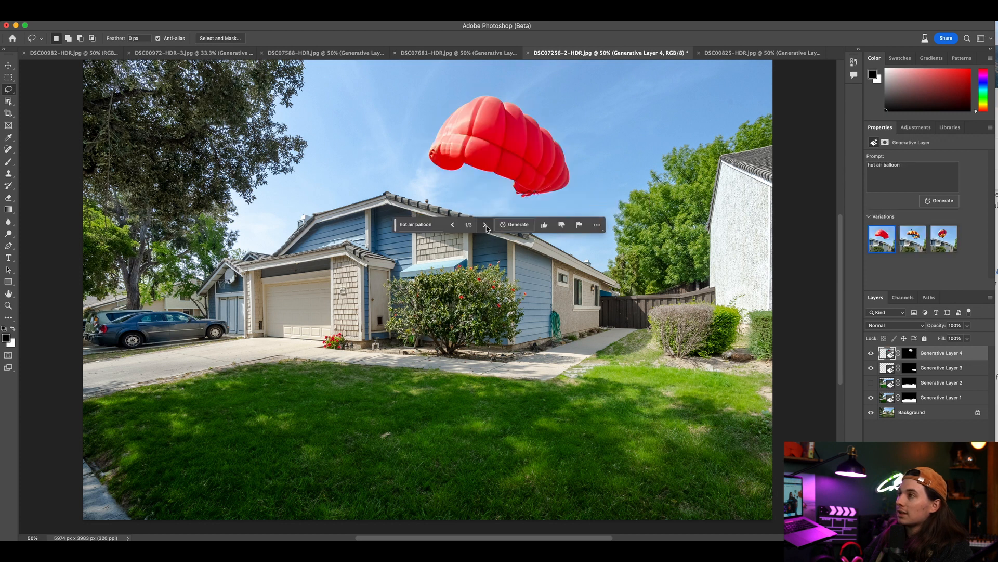
{"action": "left_click", "coordinate": [486, 227]}
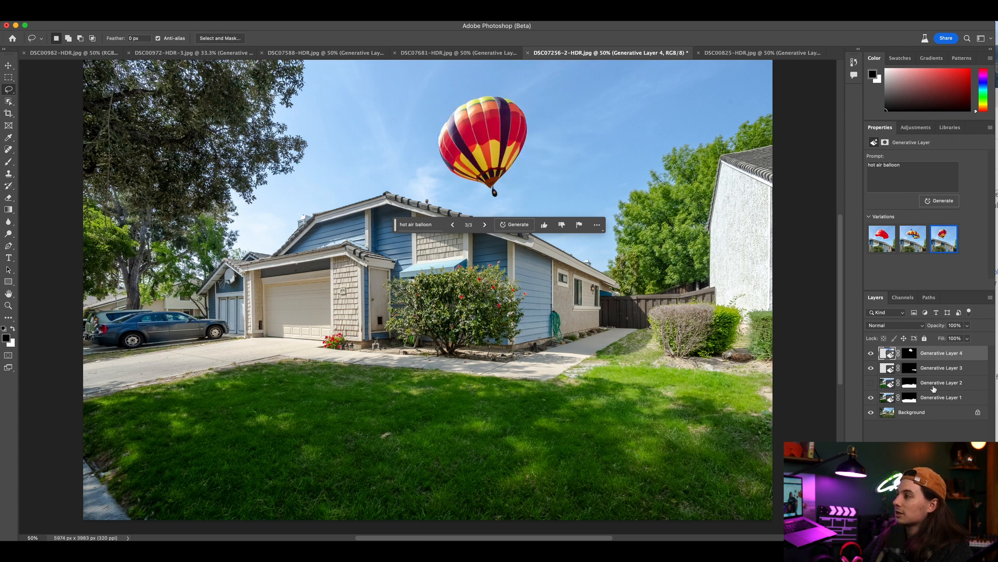
Step: Lasso an oval area of the front lawn, run Generative Fill with the prompt "rabbits", and browse all three variations
{"action": "mouse_move", "coordinate": [377, 370]}
{"action": "left_mouse_down"}
{"action": "mouse_move", "coordinate": [281, 389]}
{"action": "mouse_move", "coordinate": [292, 468]}
{"action": "mouse_move", "coordinate": [382, 471]}
{"action": "mouse_move", "coordinate": [404, 411]}
{"action": "mouse_move", "coordinate": [377, 370]}
{"action": "left_mouse_up"}
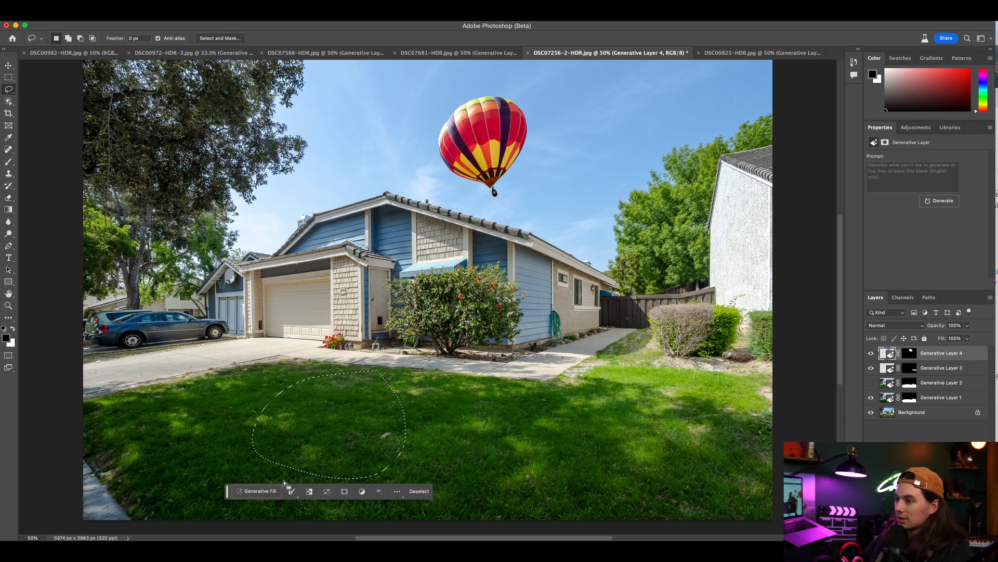
{"action": "left_click", "coordinate": [251, 491]}
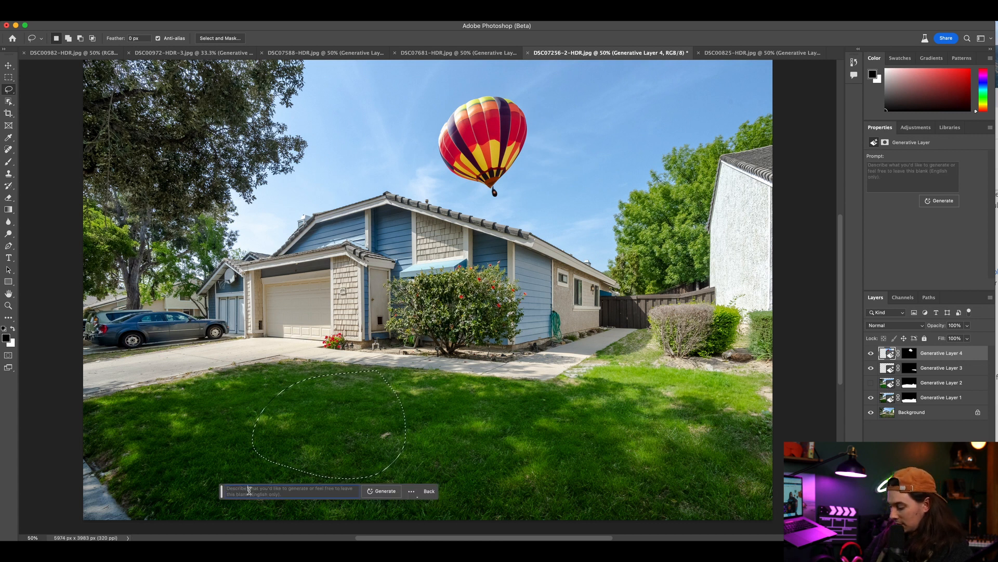
{"action": "type", "text": "rabbits"}
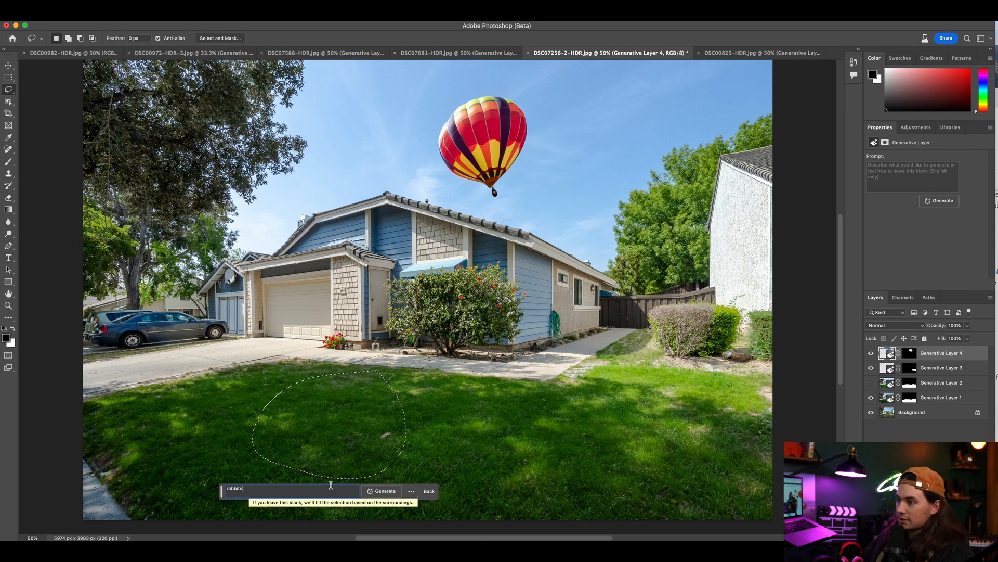
{"action": "key", "text": "Return"}
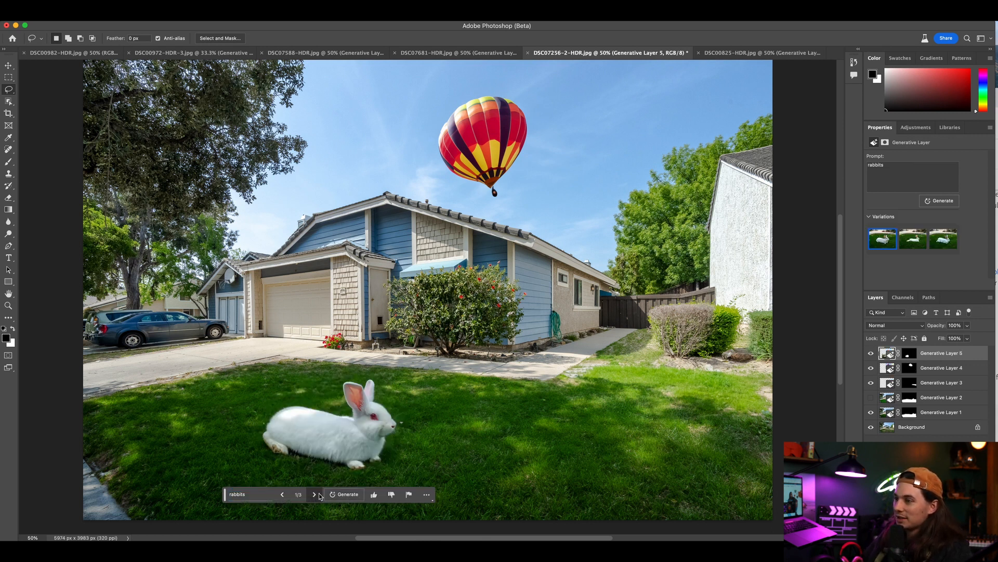
{"action": "left_click", "coordinate": [315, 494]}
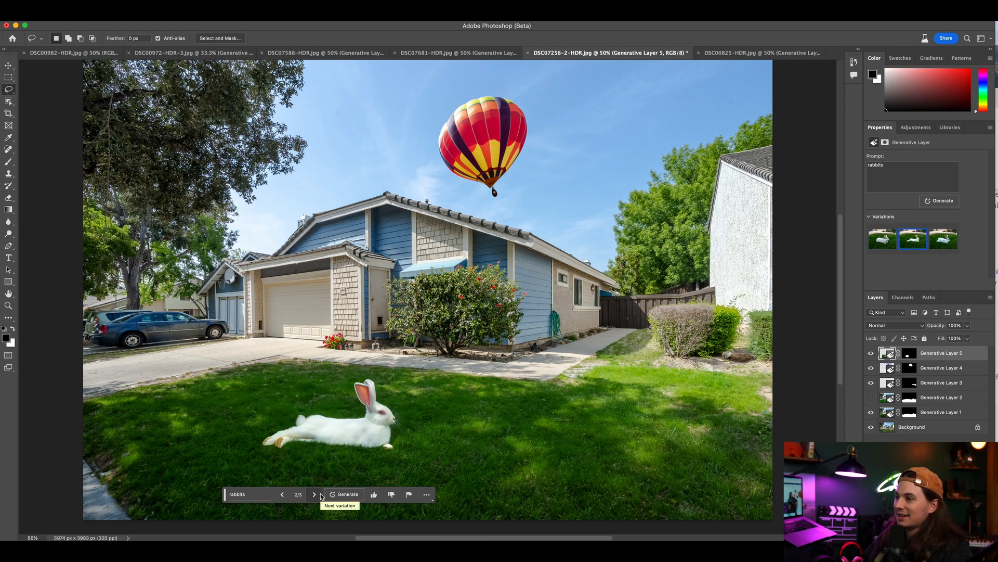
{"action": "left_click", "coordinate": [321, 496]}
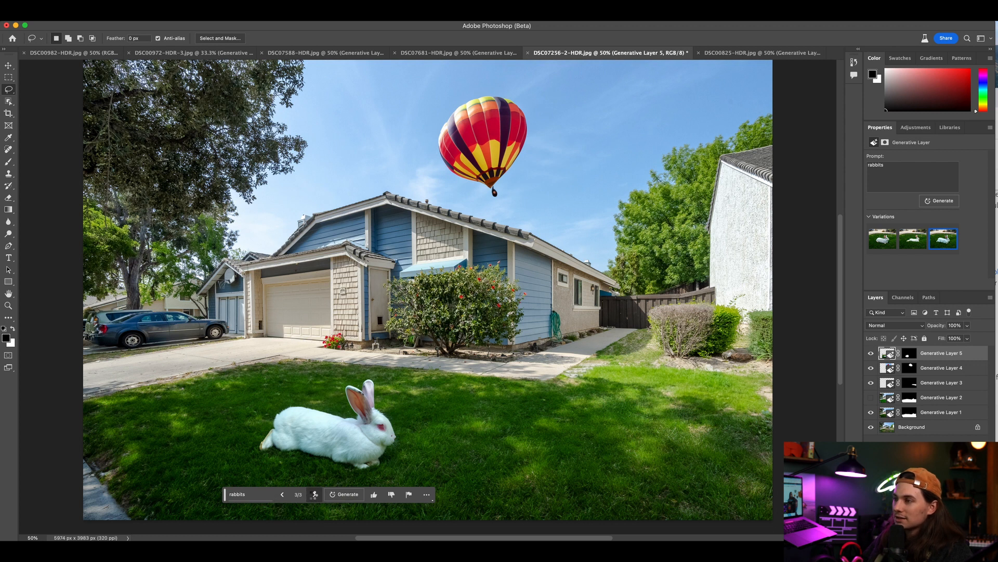
{"action": "left_click", "coordinate": [315, 495]}
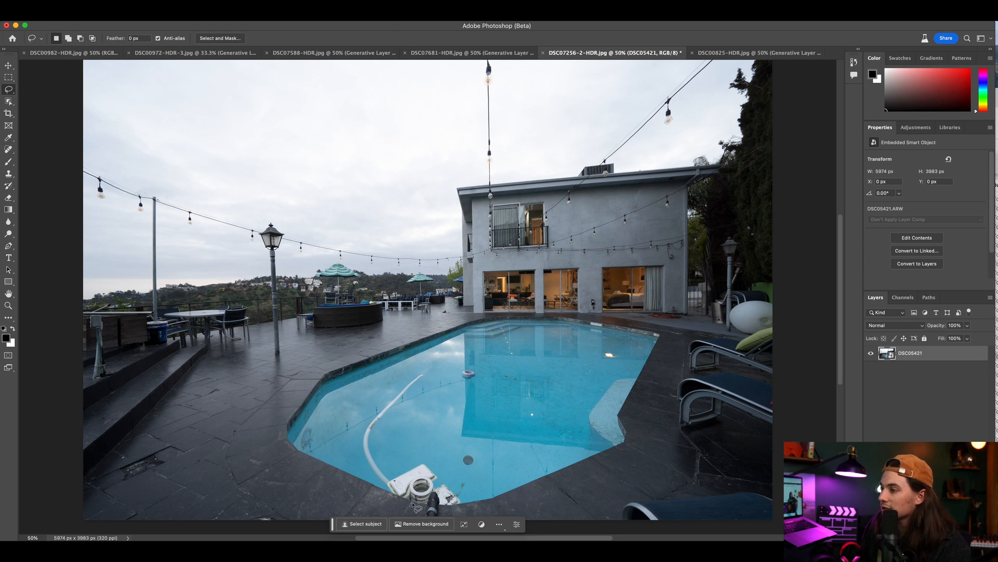
Step: In the DSC05421 pool photo, lasso the pool cleaner and its hose, run Generative Fill with "remove", and choose the second variation
{"action": "mouse_move", "coordinate": [413, 503]}
{"action": "left_mouse_down"}
{"action": "mouse_move", "coordinate": [459, 506]}
{"action": "mouse_move", "coordinate": [457, 491]}
{"action": "mouse_move", "coordinate": [413, 459]}
{"action": "mouse_move", "coordinate": [394, 475]}
{"action": "left_mouse_up"}
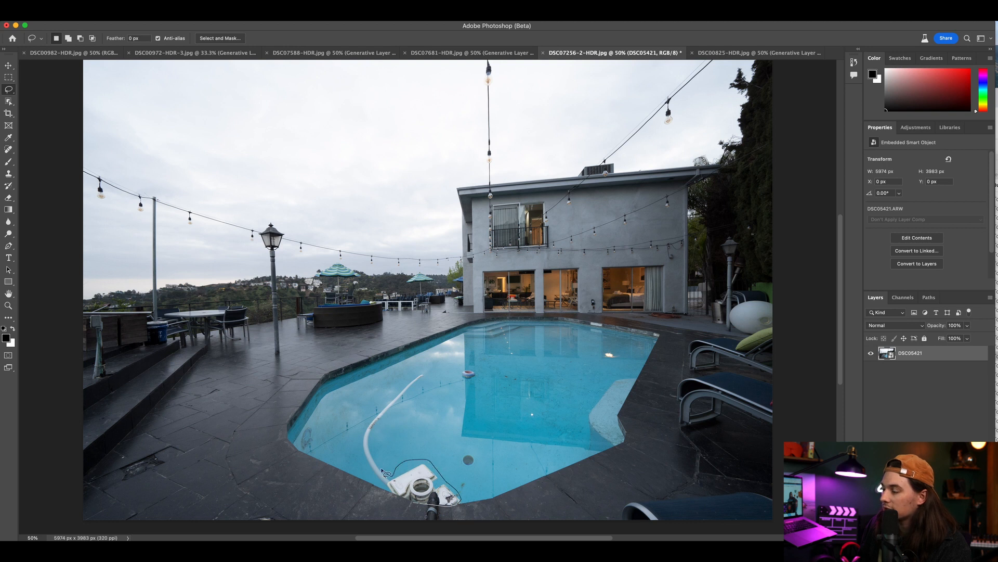
{"action": "mouse_move", "coordinate": [396, 409]}
{"action": "left_mouse_down"}
{"action": "mouse_move", "coordinate": [425, 374]}
{"action": "mouse_move", "coordinate": [392, 392]}
{"action": "mouse_move", "coordinate": [358, 450]}
{"action": "mouse_move", "coordinate": [375, 487]}
{"action": "mouse_move", "coordinate": [417, 507]}
{"action": "left_mouse_up"}
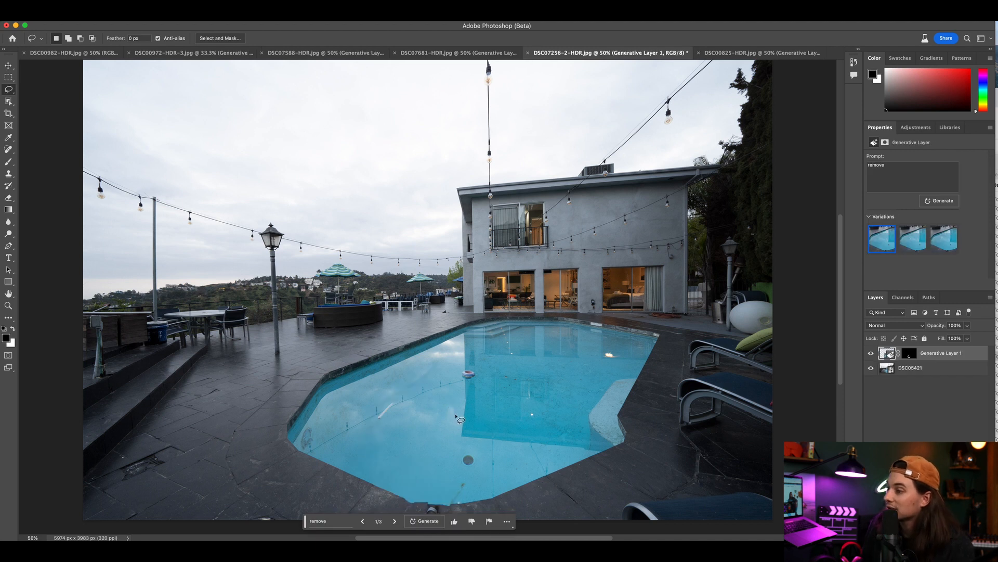
{"action": "left_click", "coordinate": [395, 521]}
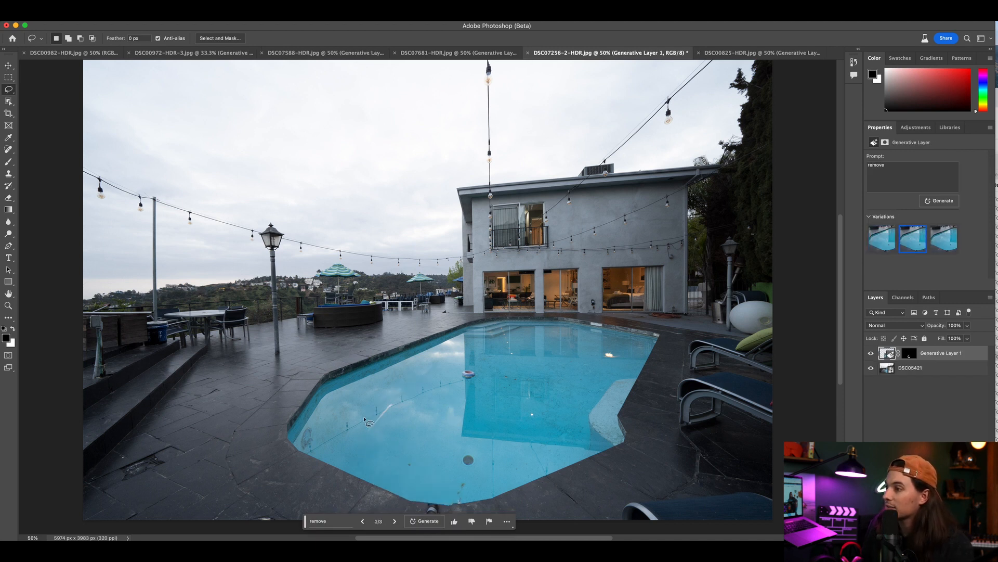